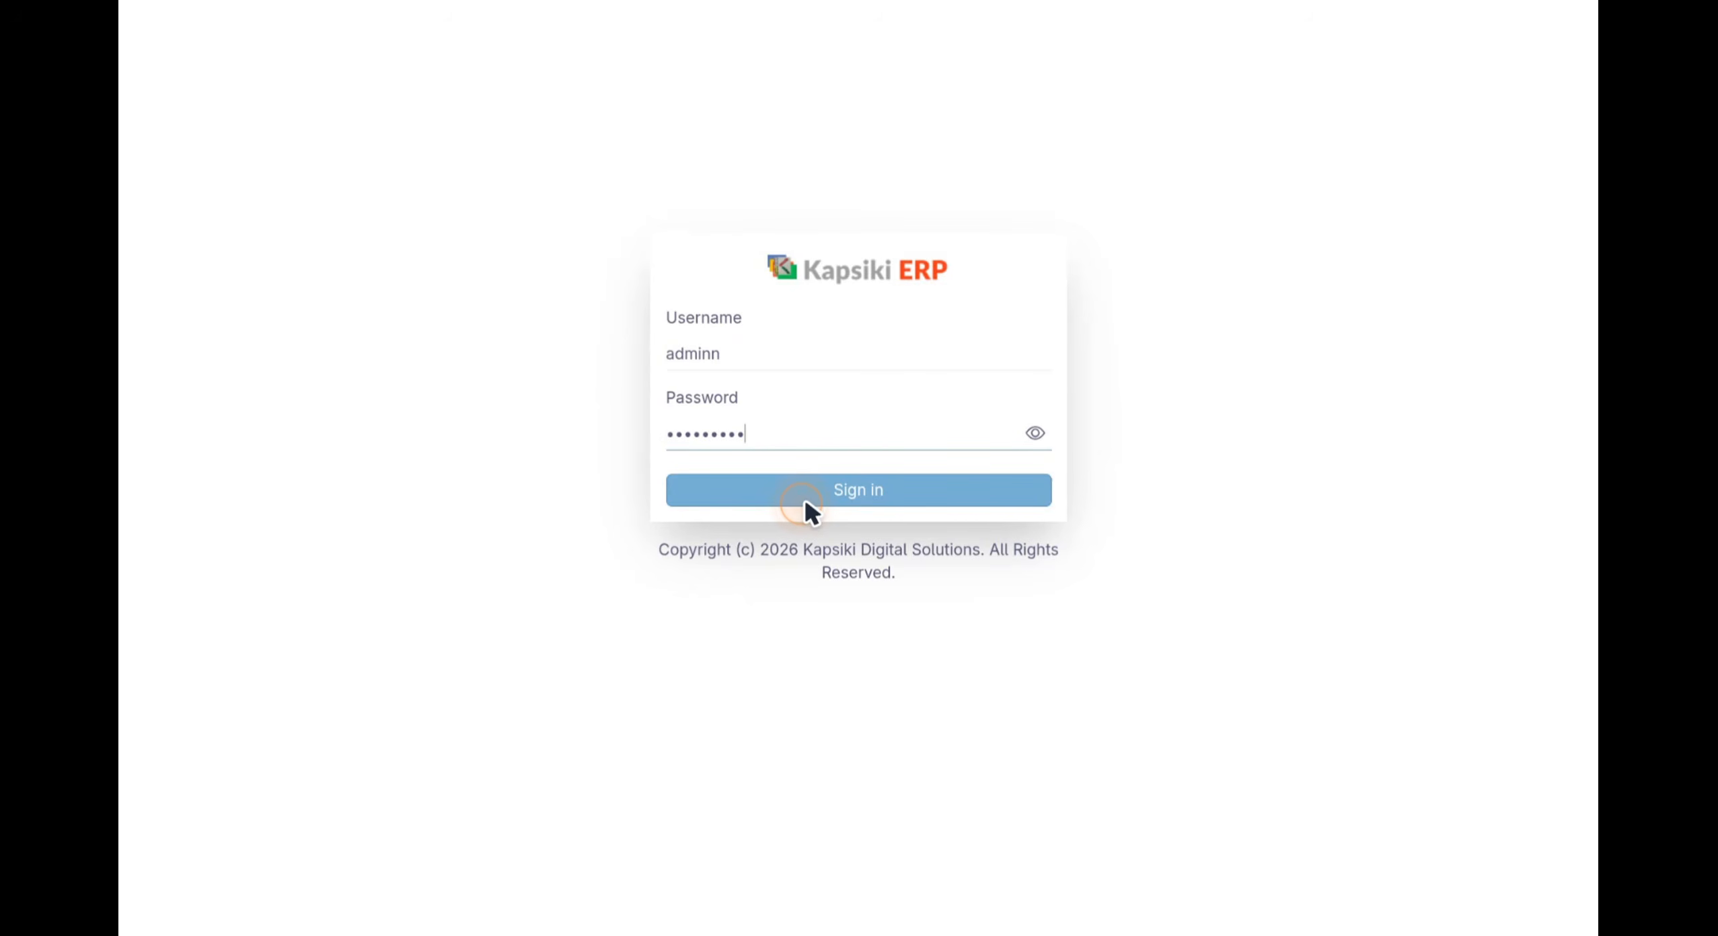
Sign in with the administrator account and open the apps management page of the application configuration
{"action": "left_click", "coordinate": [805, 501]}
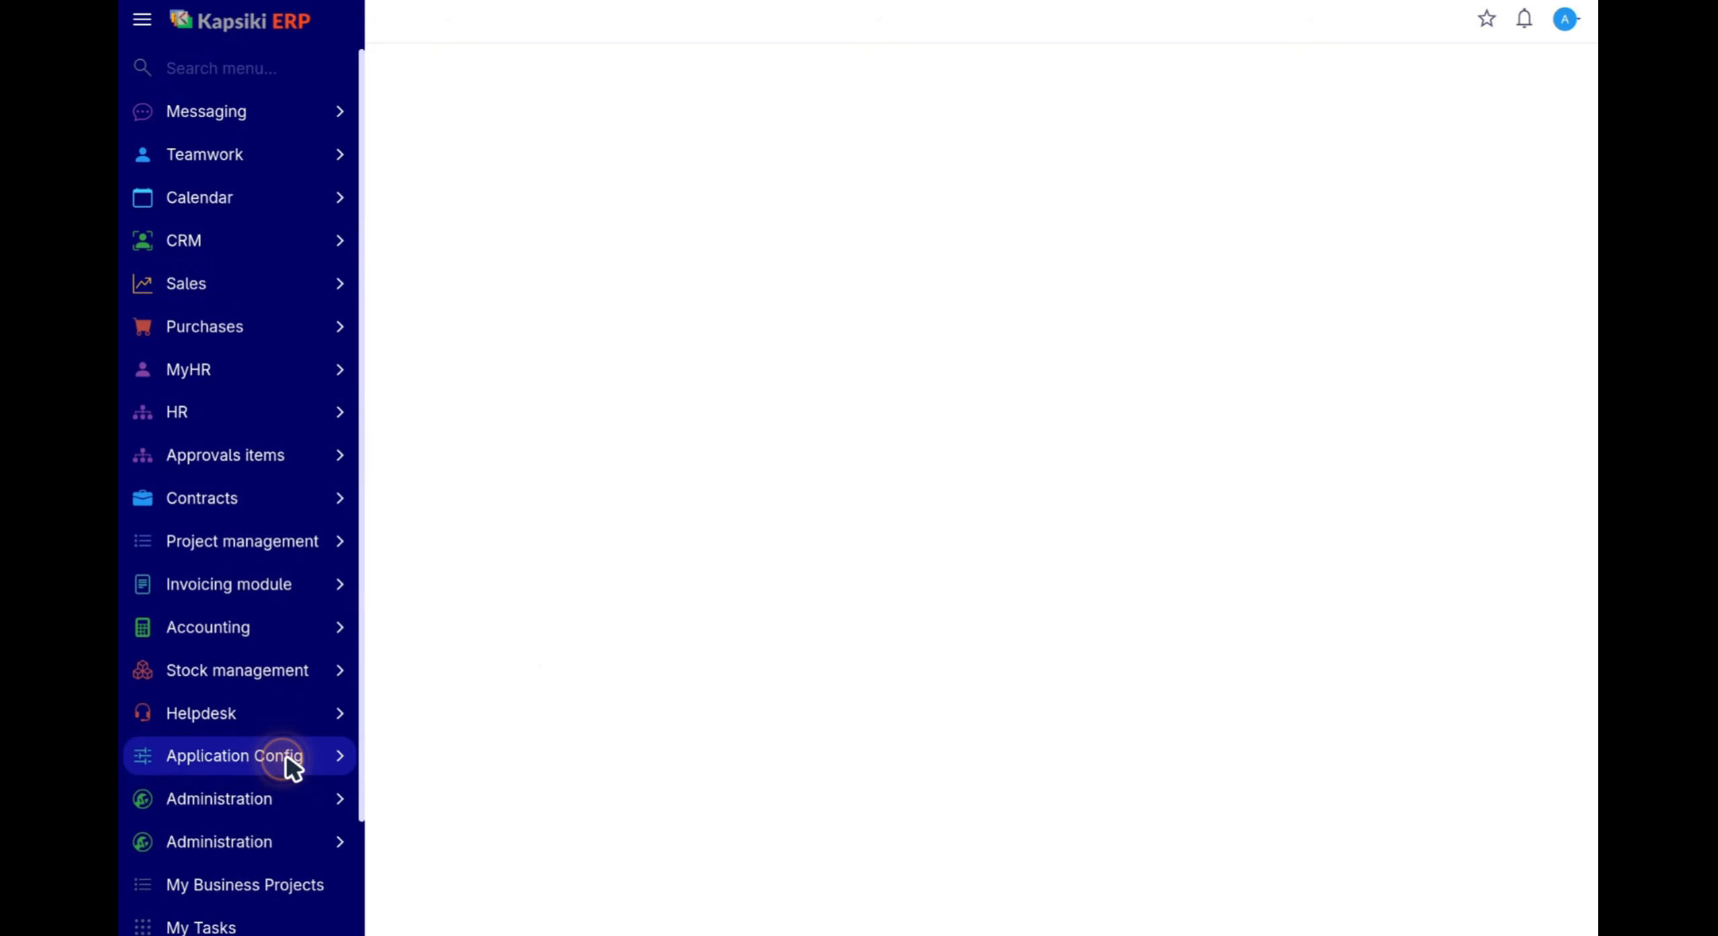
{"action": "left_click", "coordinate": [287, 757]}
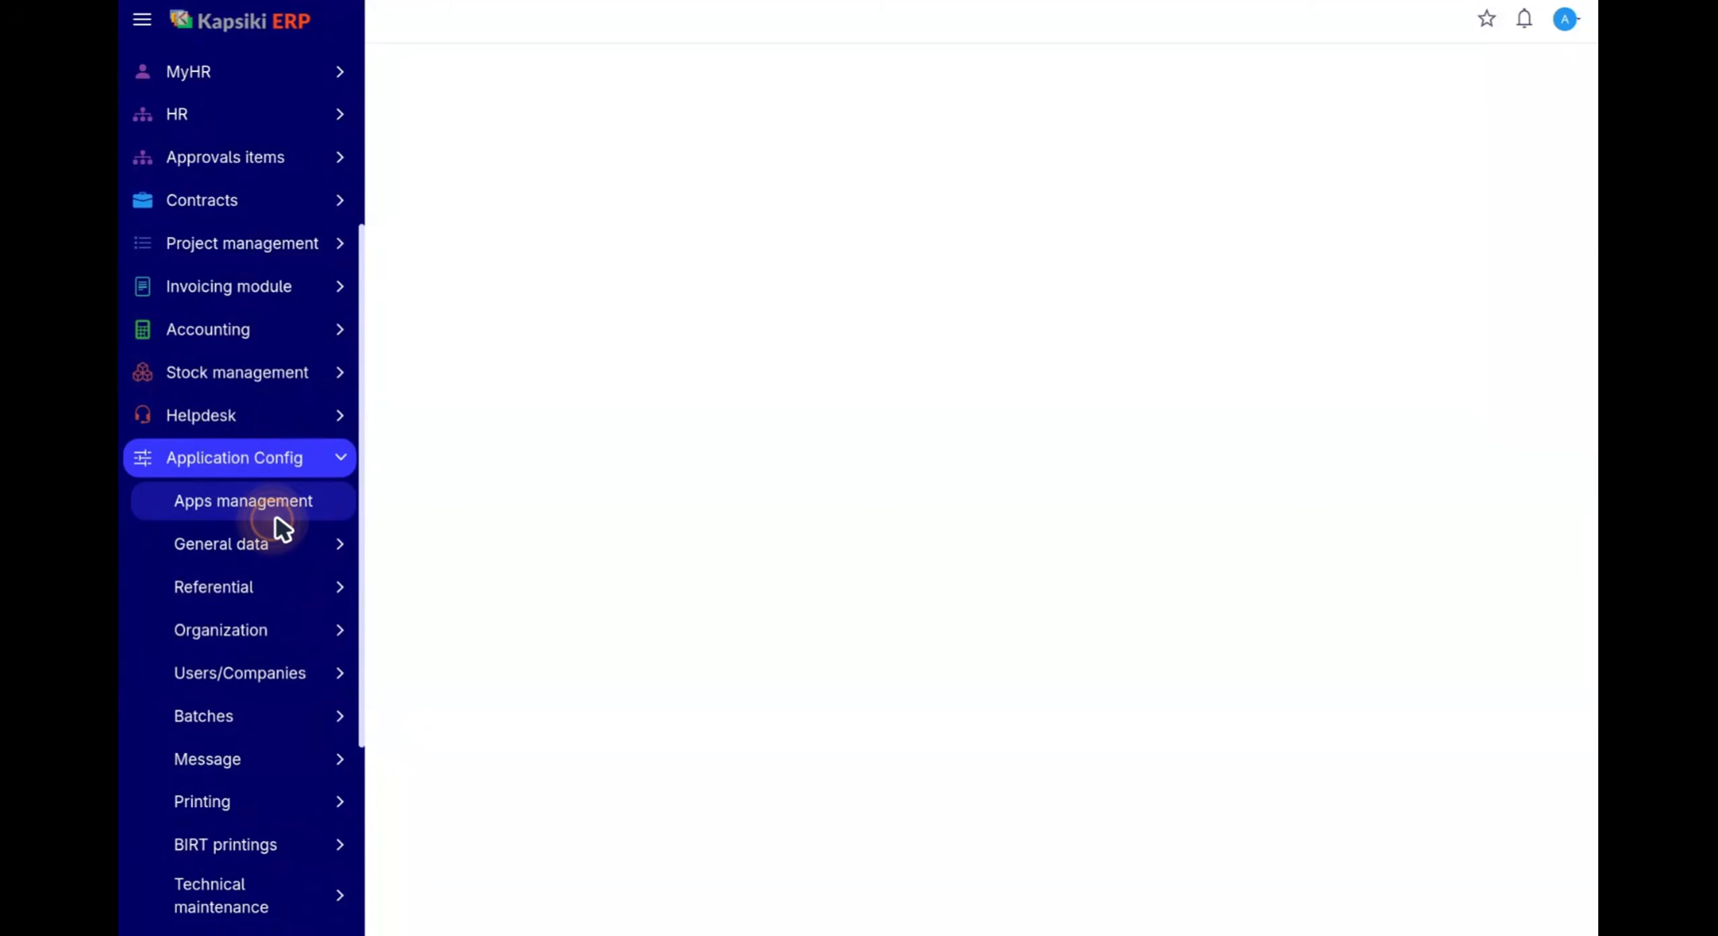
{"action": "left_click", "coordinate": [274, 517]}
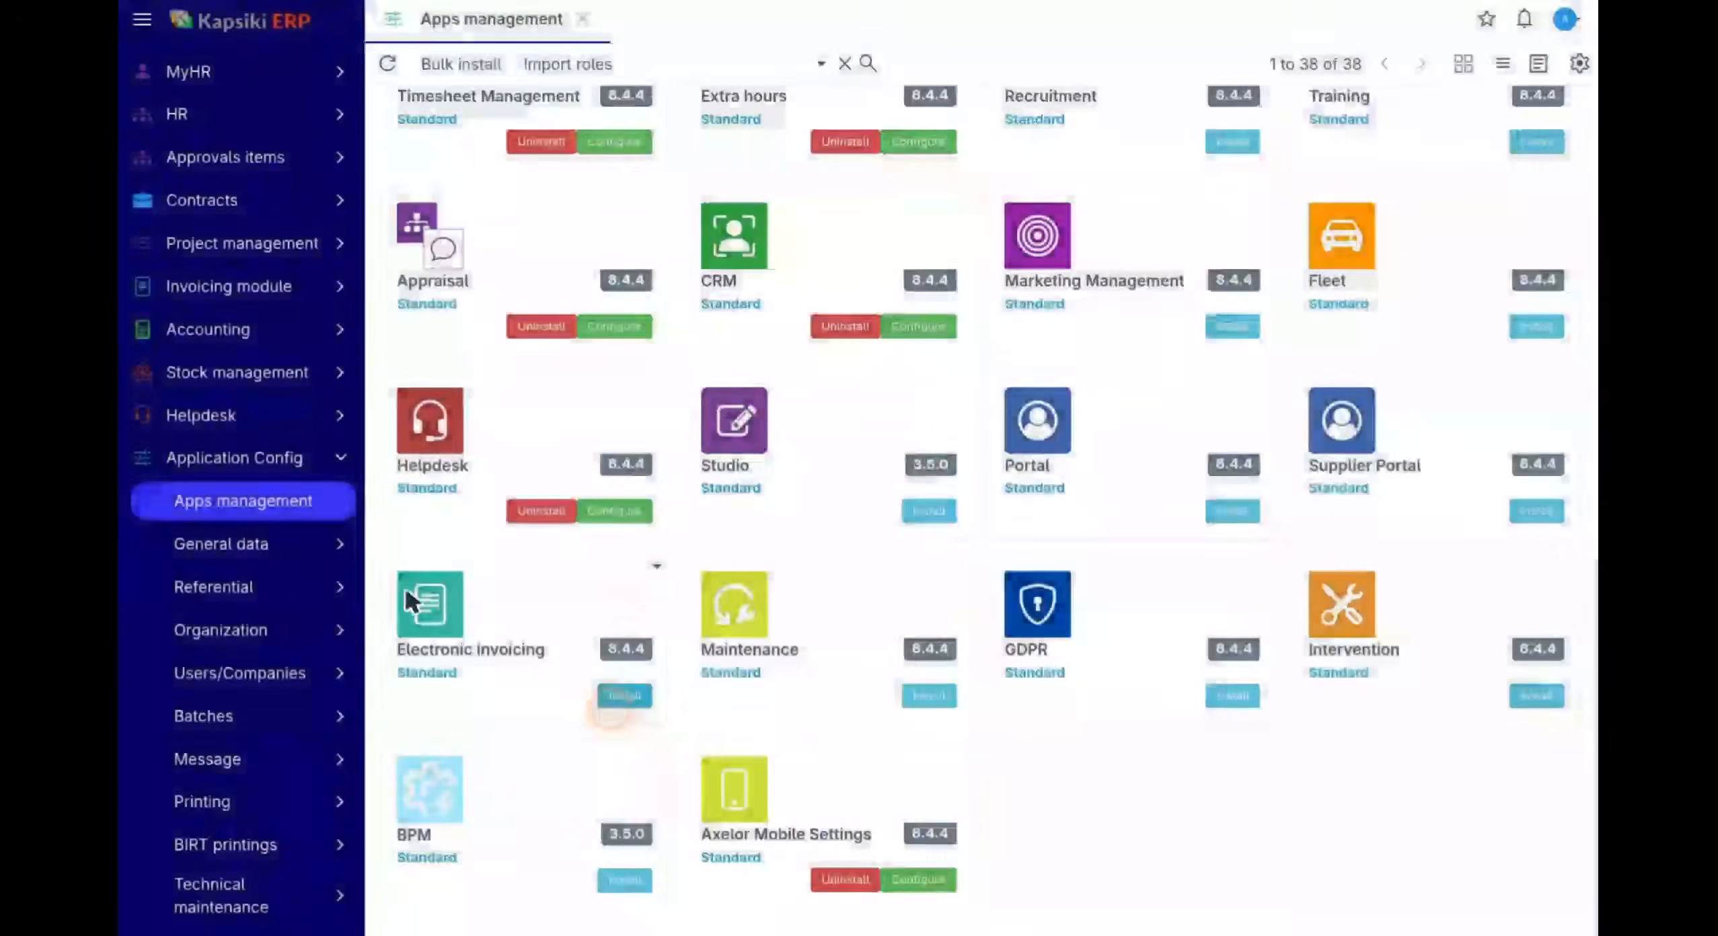
Install the Electronic invoicing app, confirm the installation, and log out of the administrator account
{"action": "left_click", "coordinate": [615, 703]}
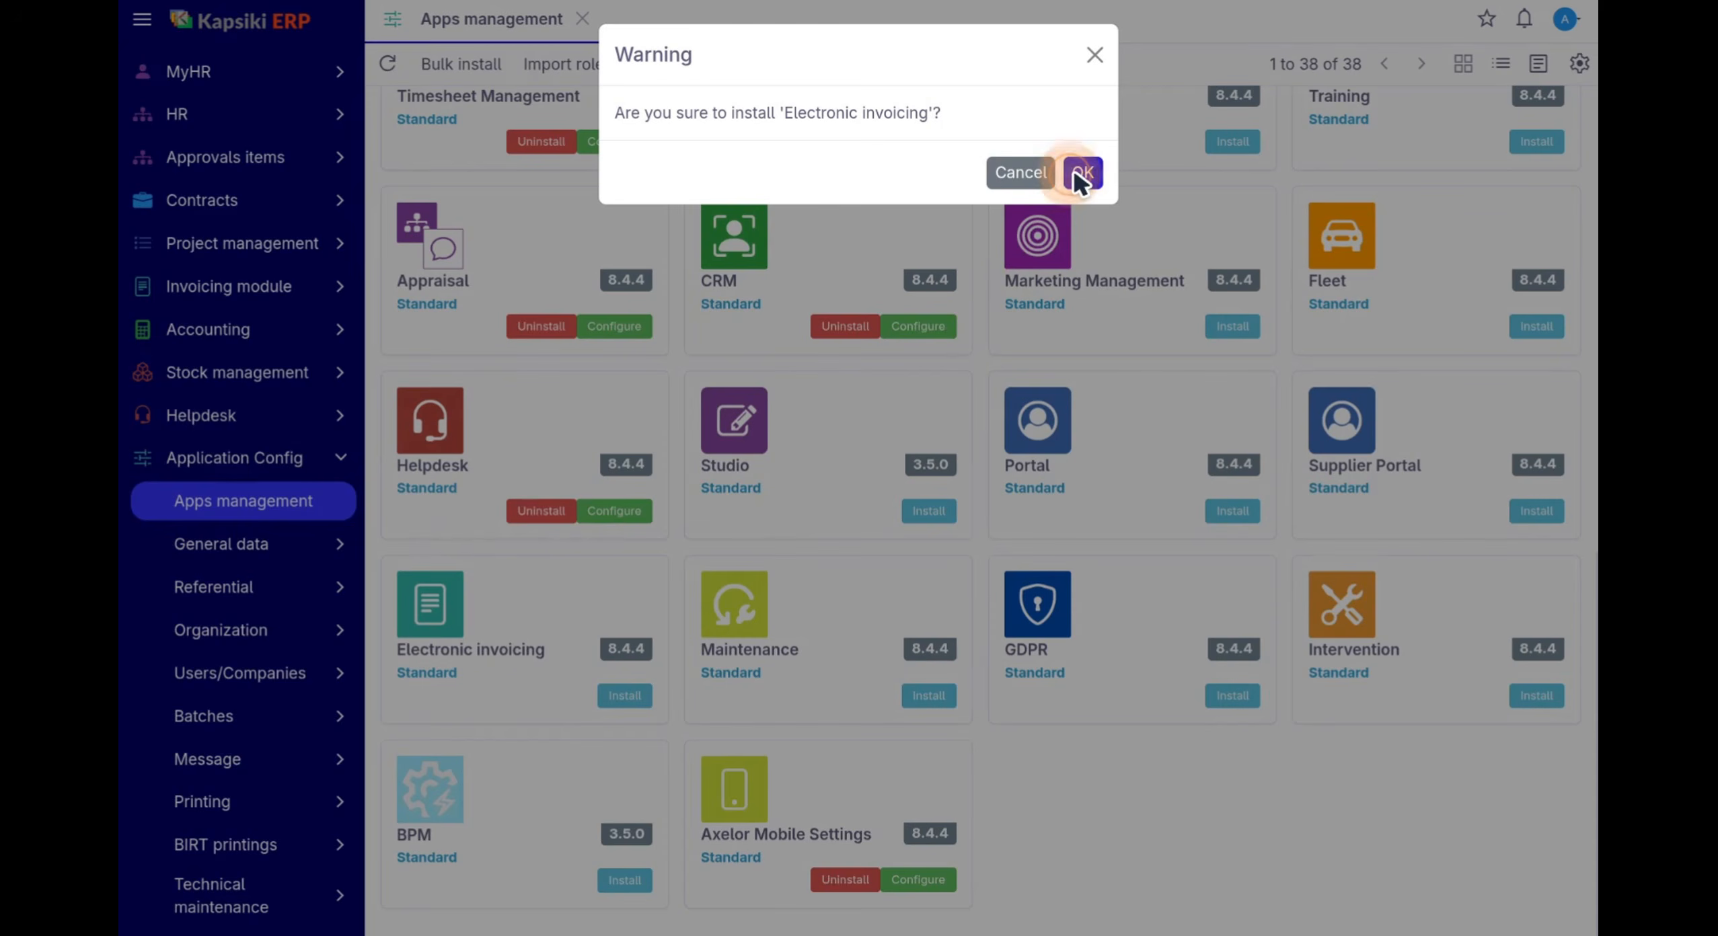
{"action": "left_click", "coordinate": [1081, 173]}
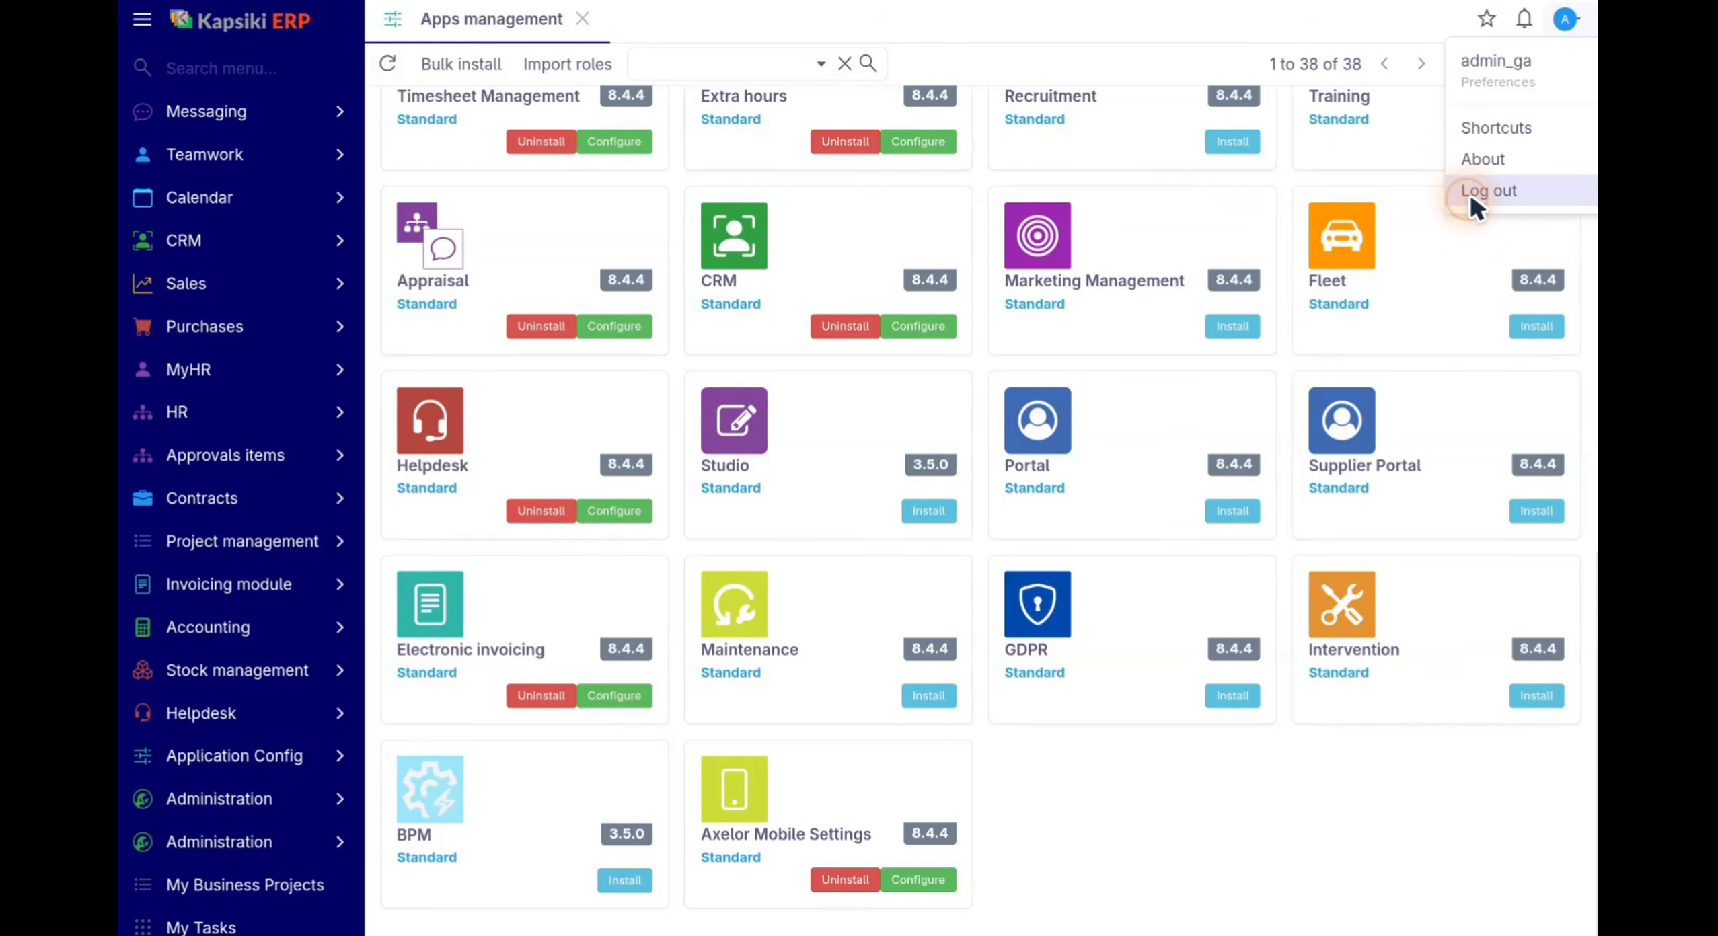
{"action": "left_click", "coordinate": [1470, 192]}
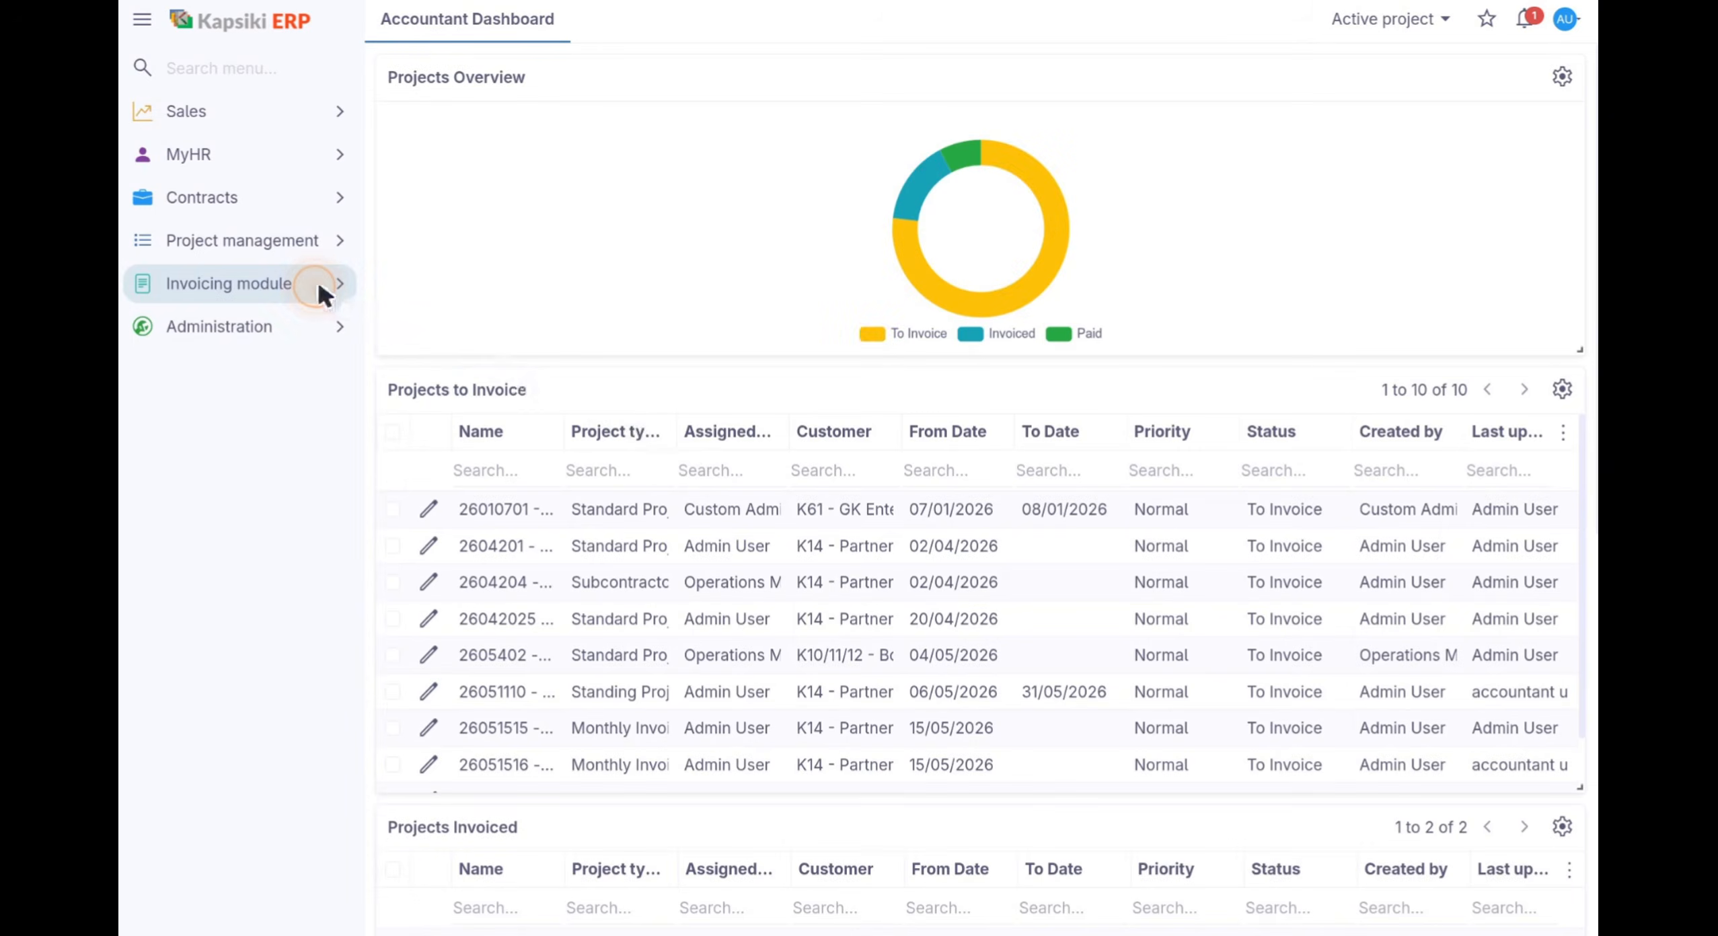
Open draft customer invoice #79 from the invoicing module as the accountant
{"action": "left_click", "coordinate": [319, 285]}
{"action": "left_click", "coordinate": [316, 286]}
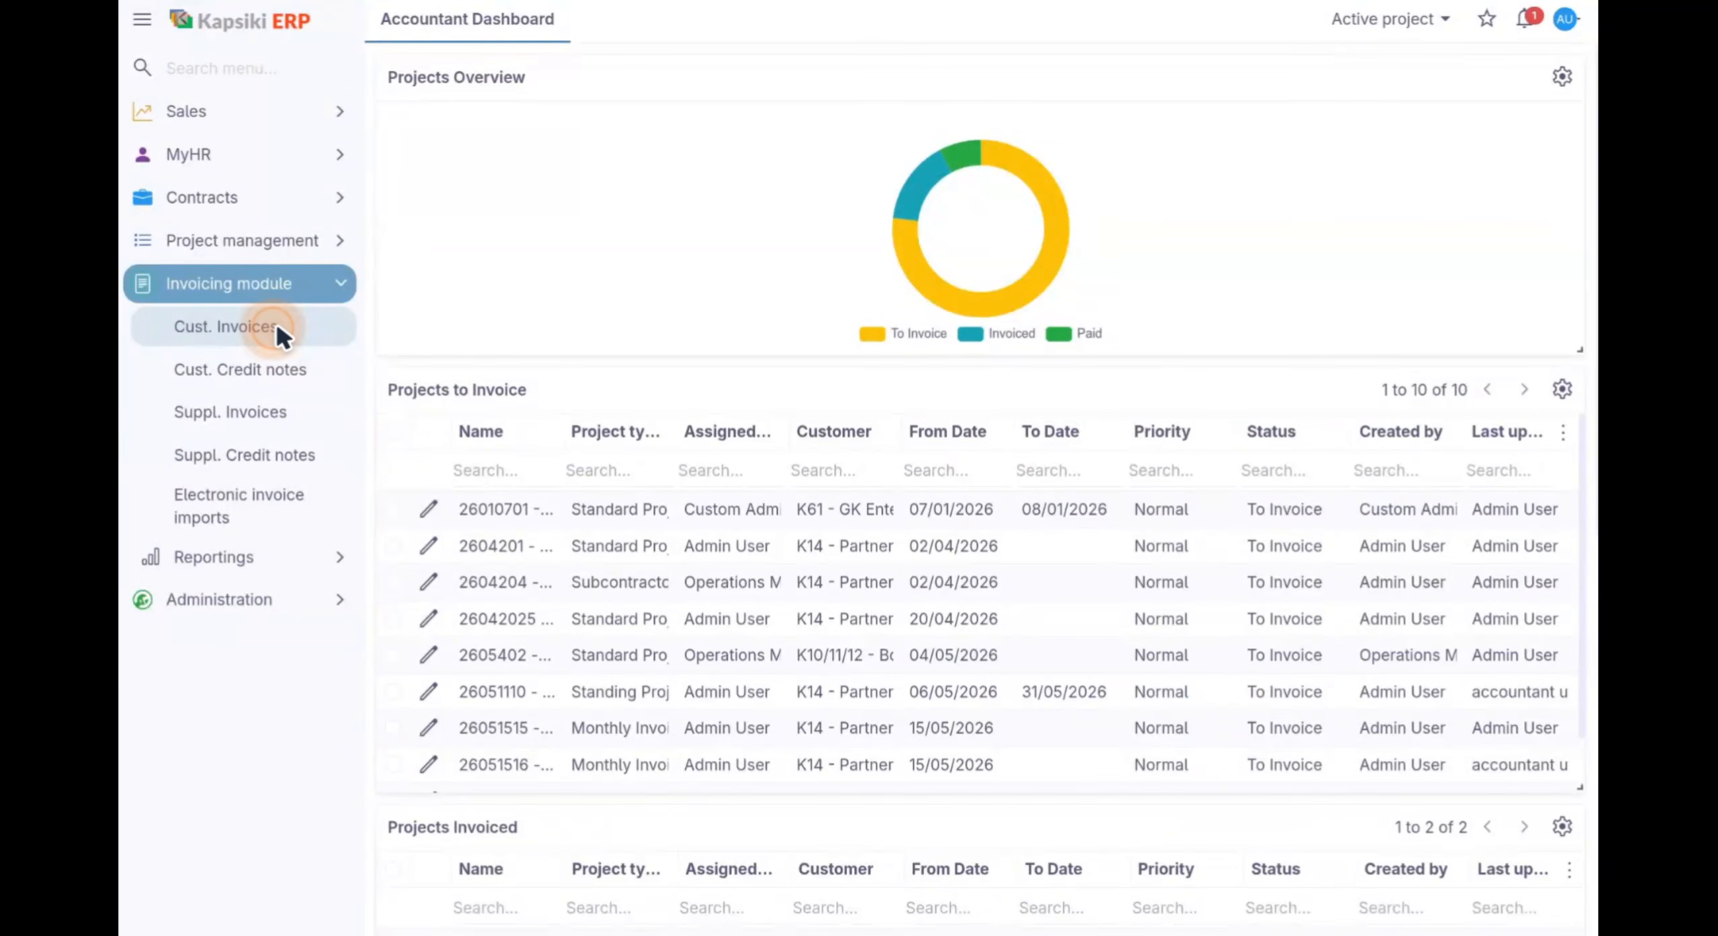
{"action": "left_click", "coordinate": [275, 327]}
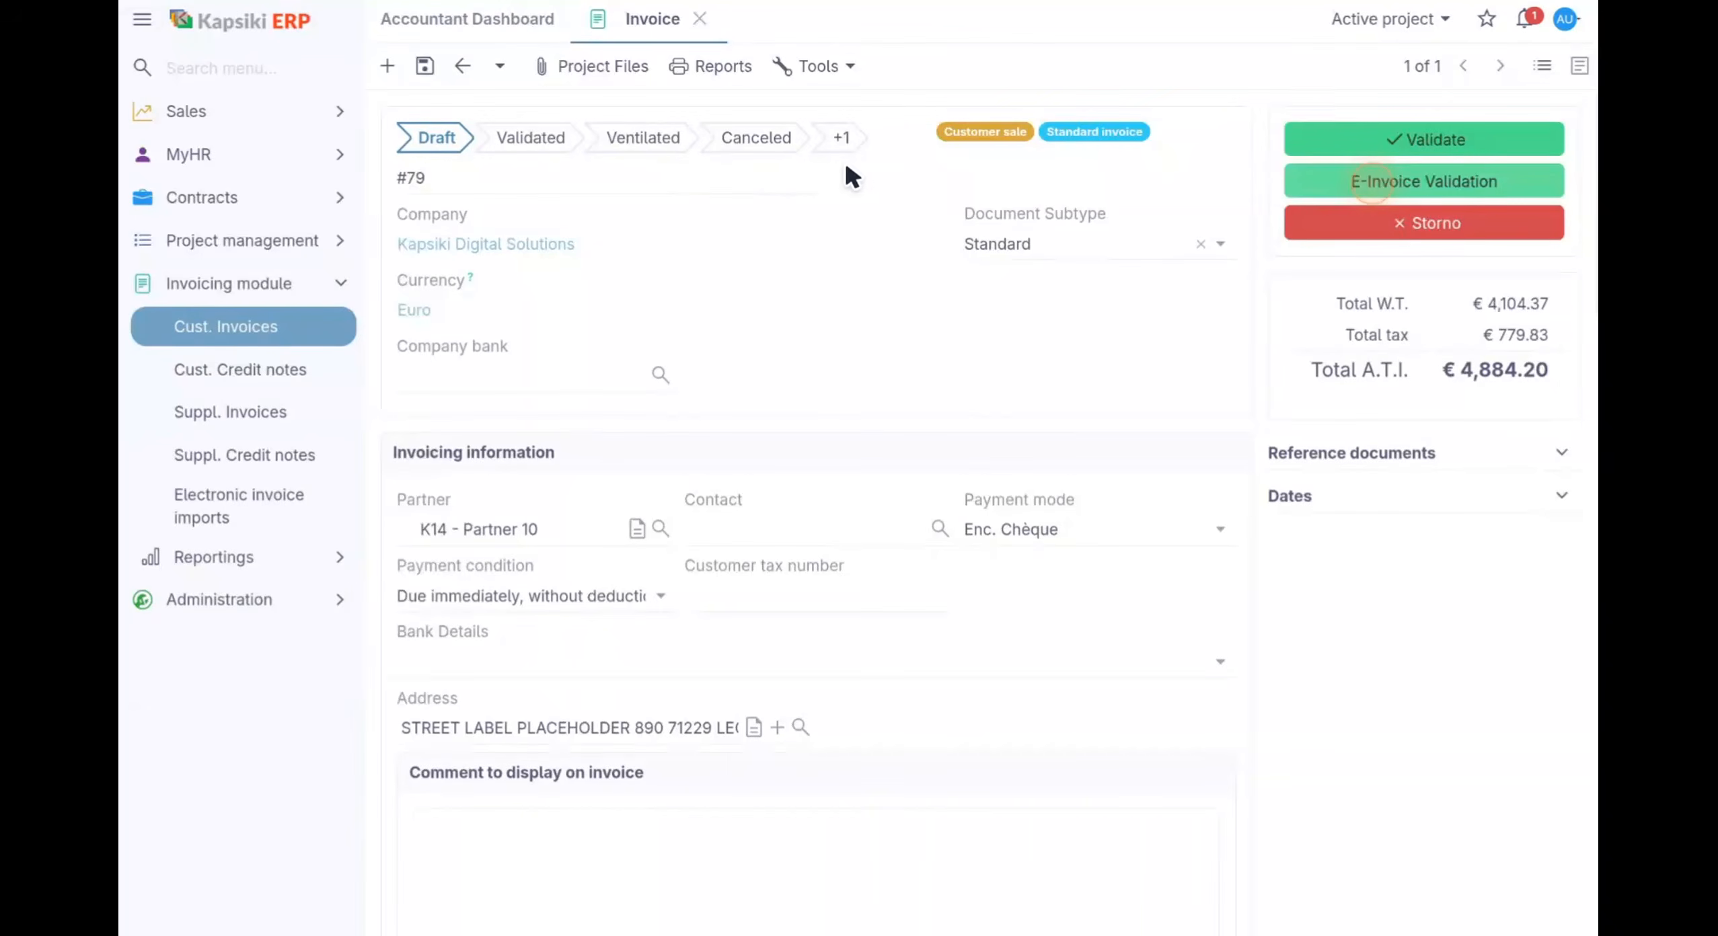
Run the e-invoice validation on invoice #79 with the ZUGFeRD EN16931 profile
{"action": "left_click", "coordinate": [1374, 180]}
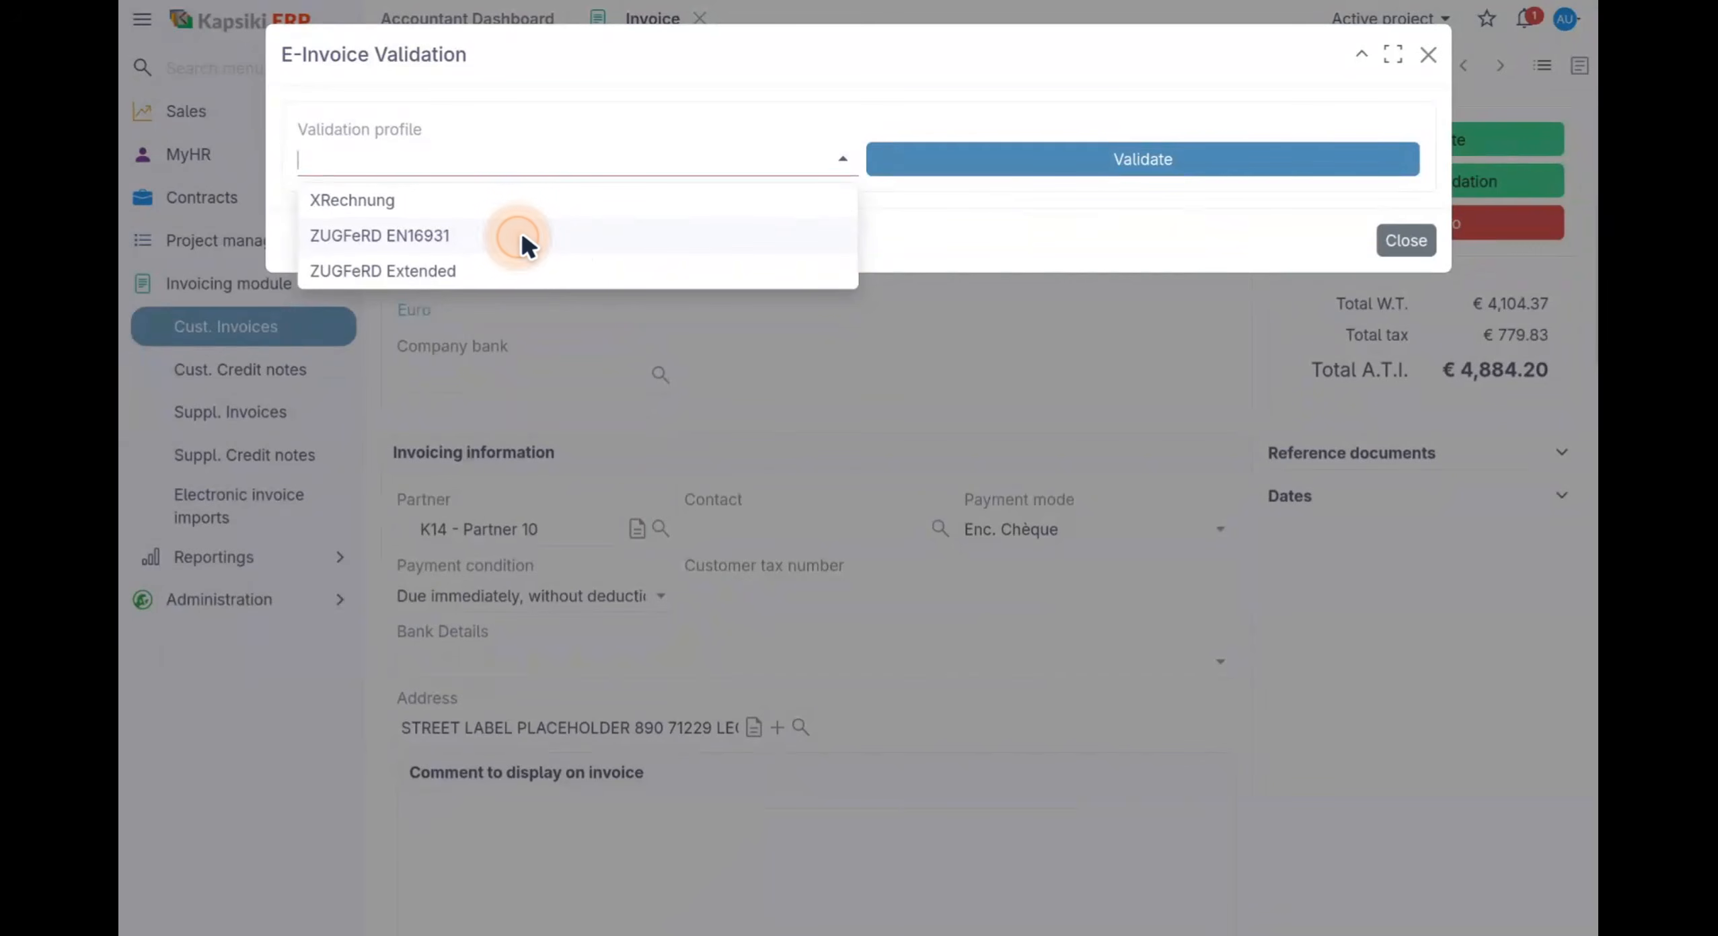
{"action": "left_click", "coordinate": [522, 235]}
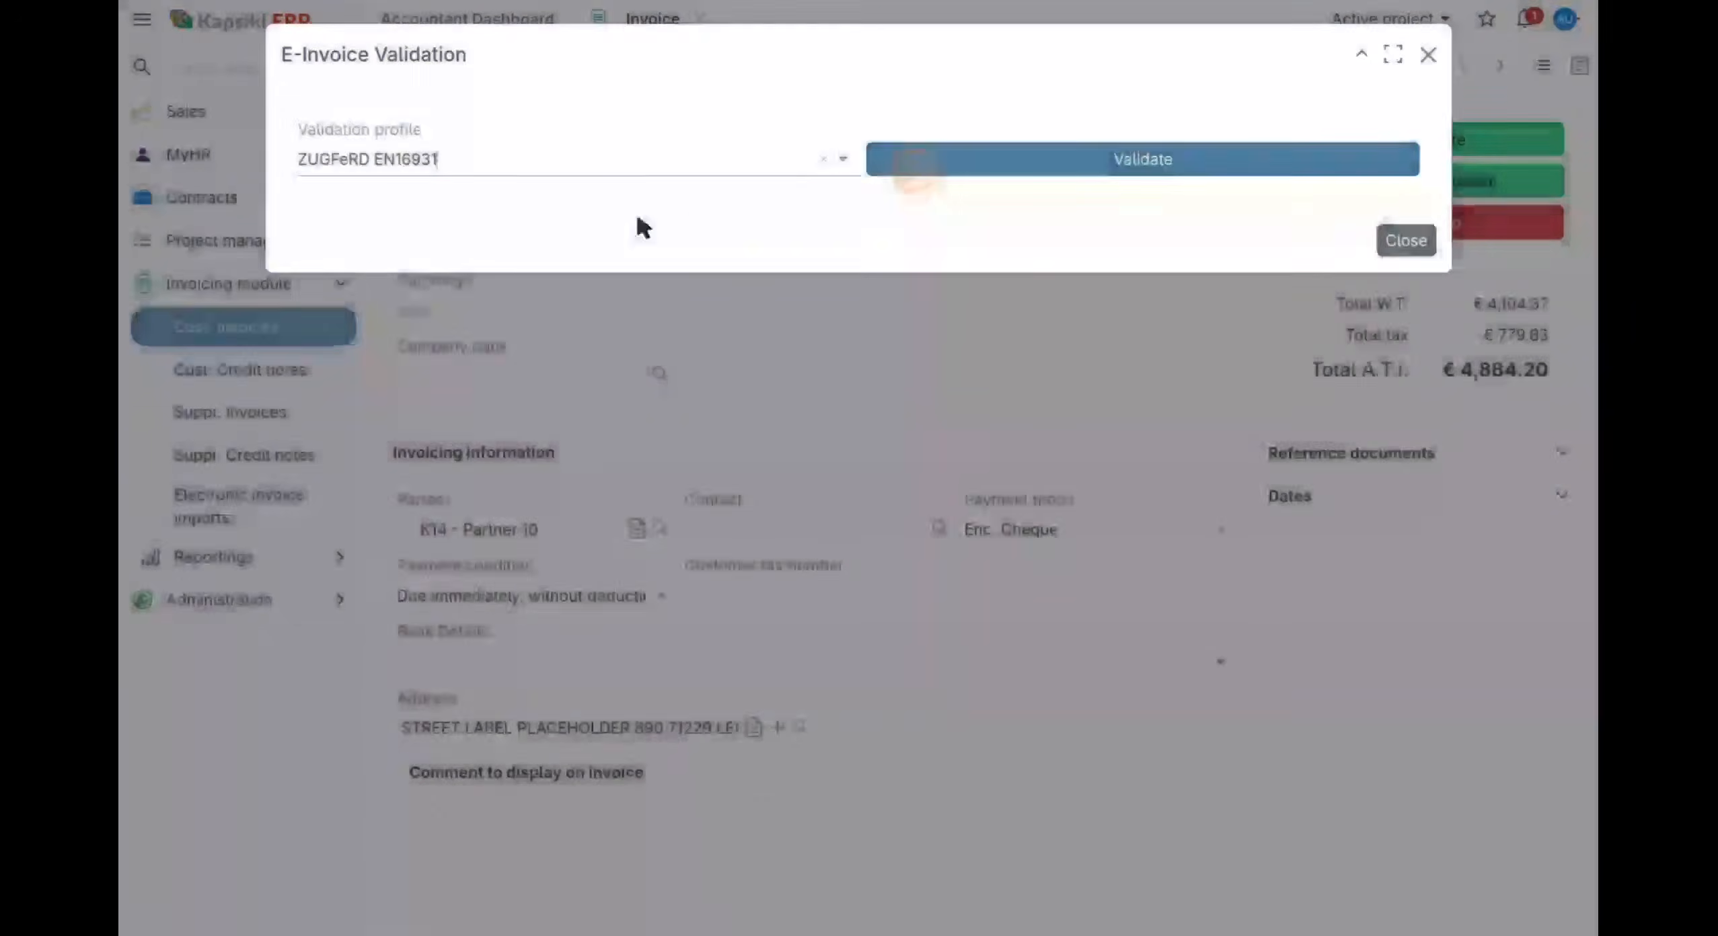
{"action": "left_click", "coordinate": [917, 164]}
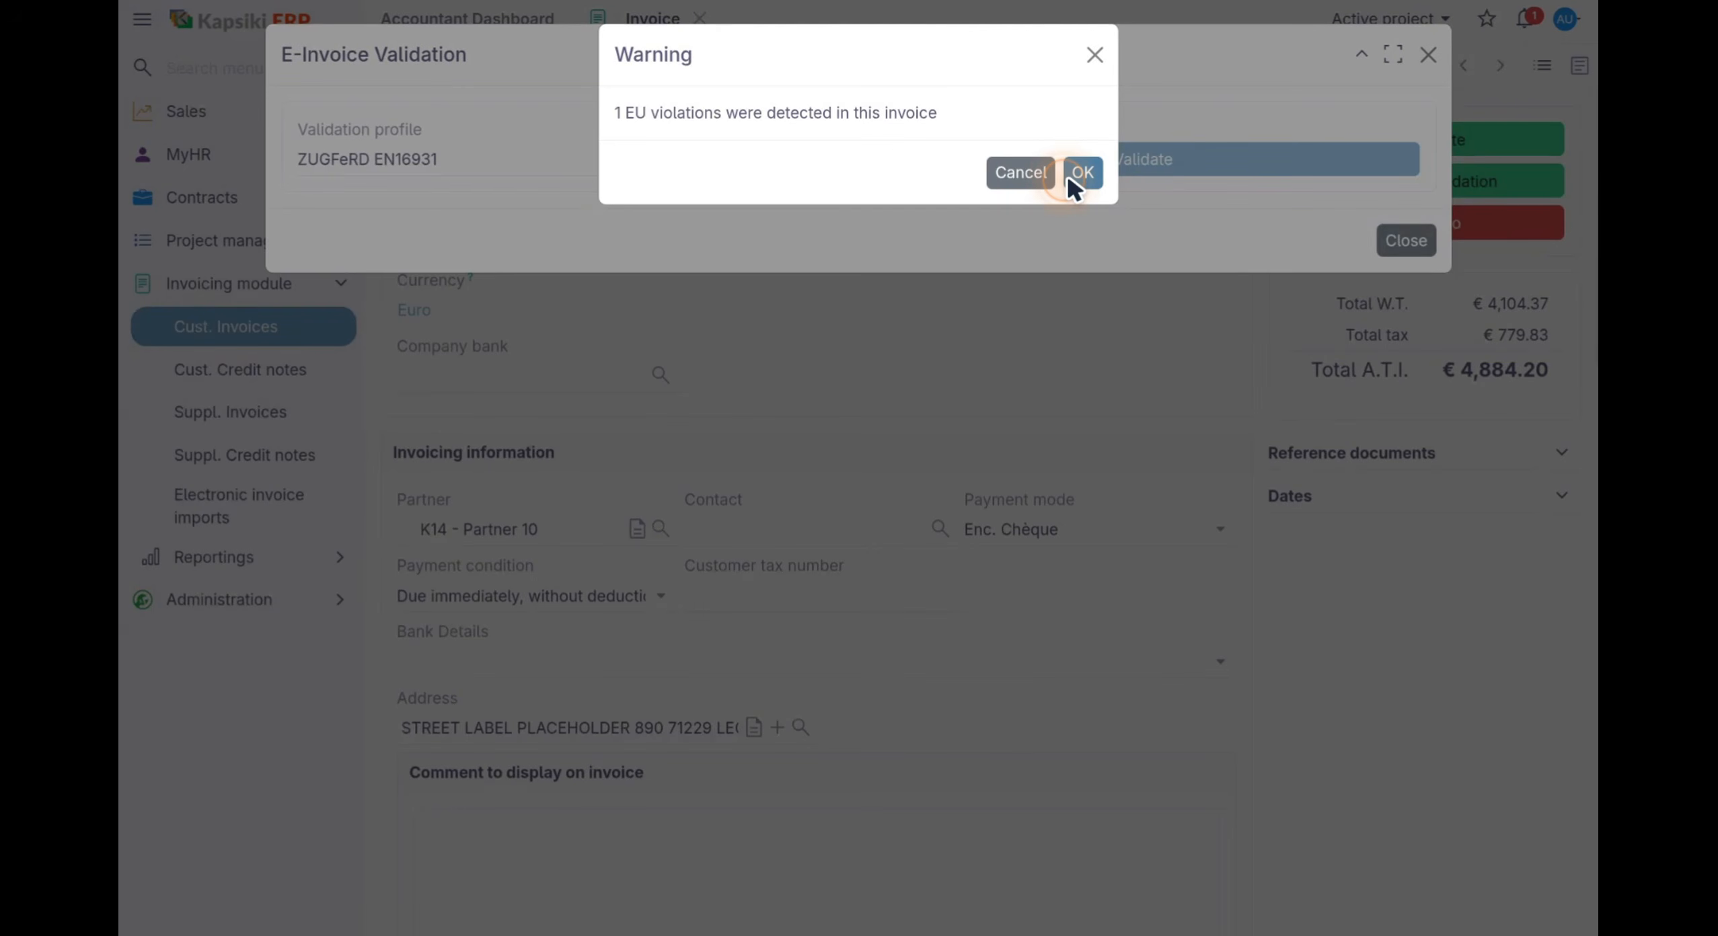
{"action": "left_click", "coordinate": [1080, 173]}
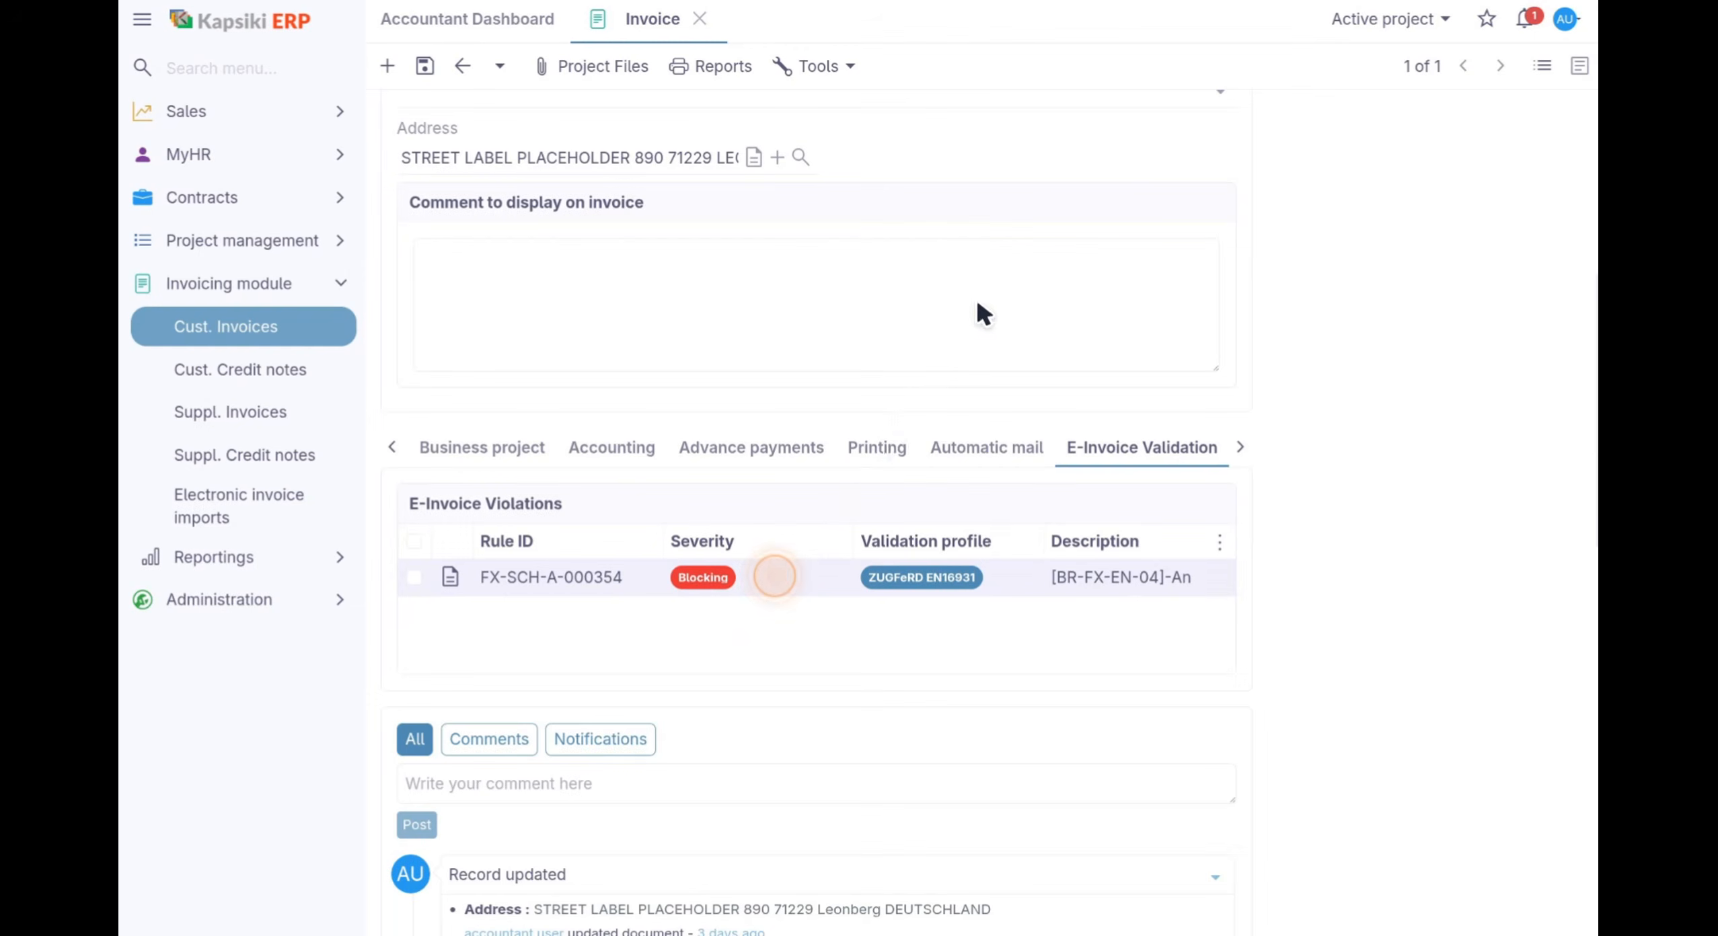
Read the details of rule violation FX-SCH-A-000354 in the invoice's e-invoice violations, then close them
{"action": "double_click", "coordinate": [779, 575]}
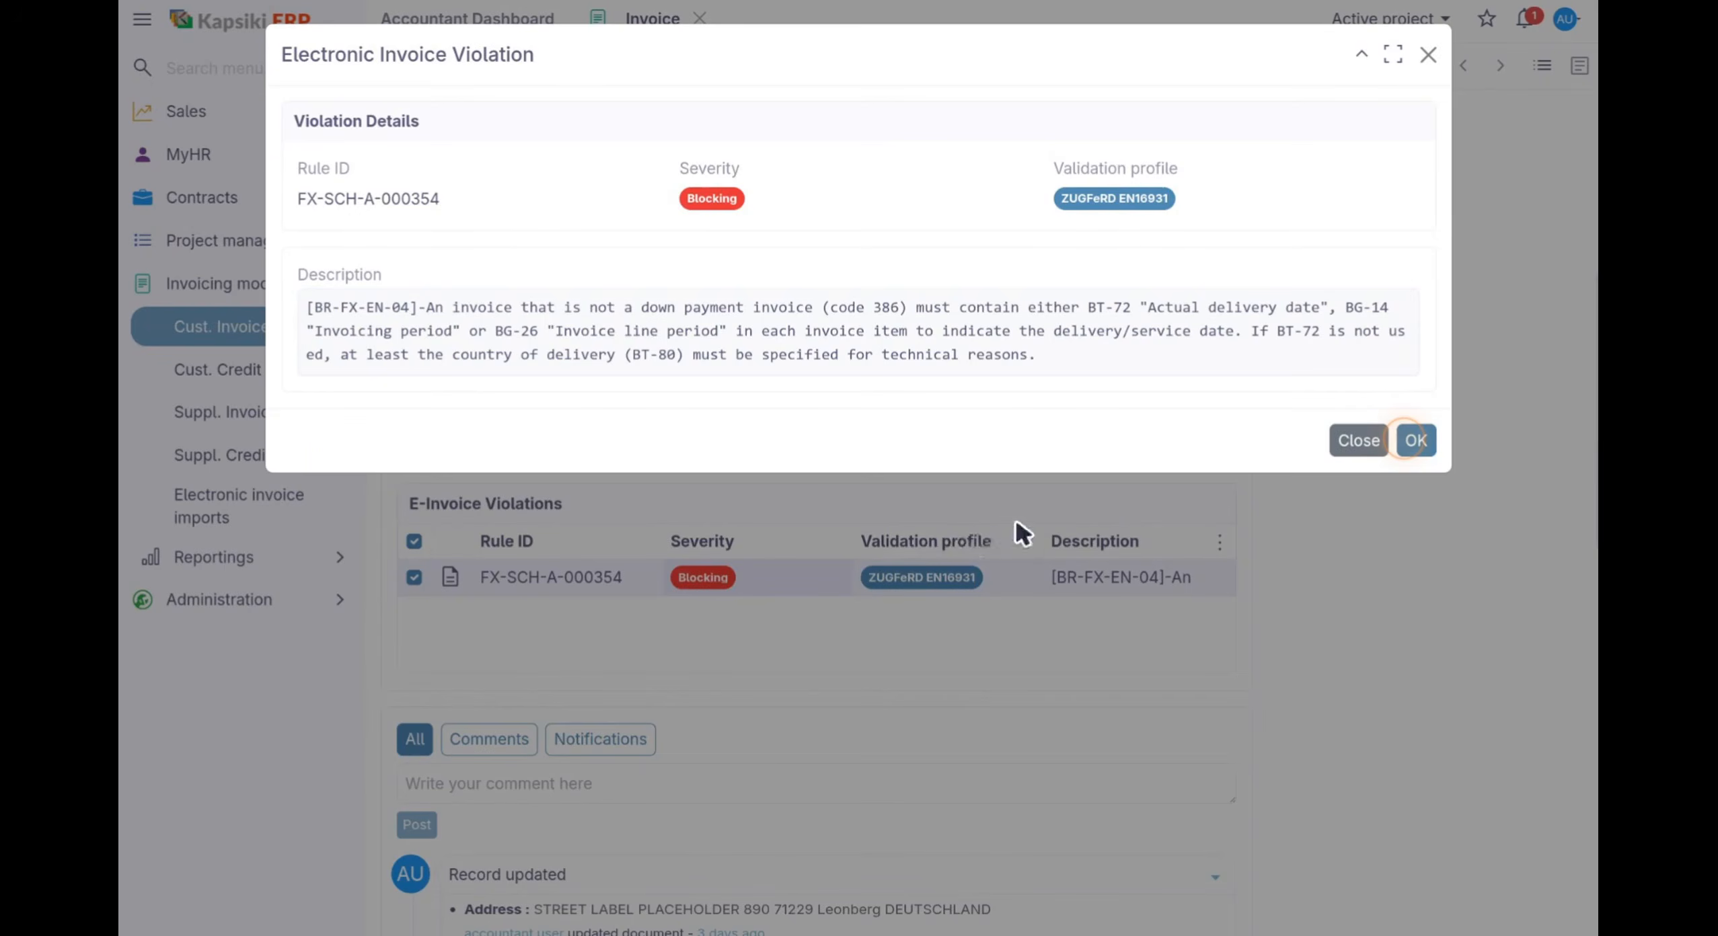
{"action": "left_click", "coordinate": [1414, 443]}
{"action": "left_click", "coordinate": [1415, 444]}
{"action": "left_click", "coordinate": [1415, 443]}
{"action": "left_click", "coordinate": [1415, 444]}
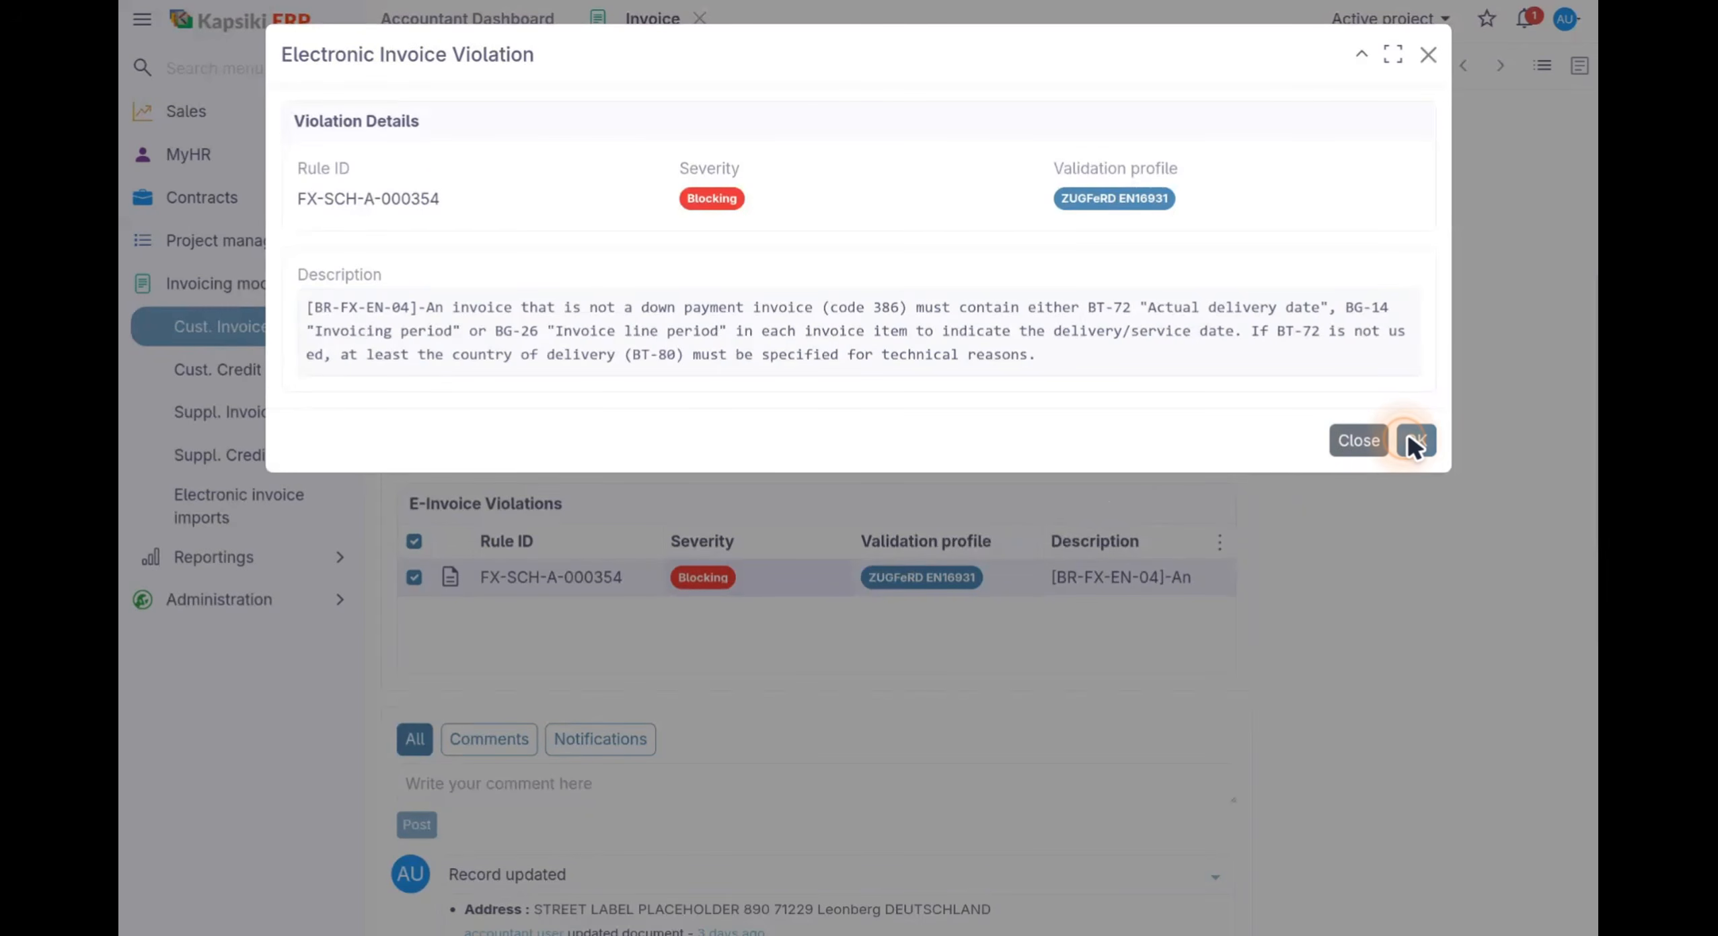
{"action": "left_click", "coordinate": [1415, 444]}
{"action": "left_click", "coordinate": [1415, 444]}
{"action": "left_click", "coordinate": [1414, 444]}
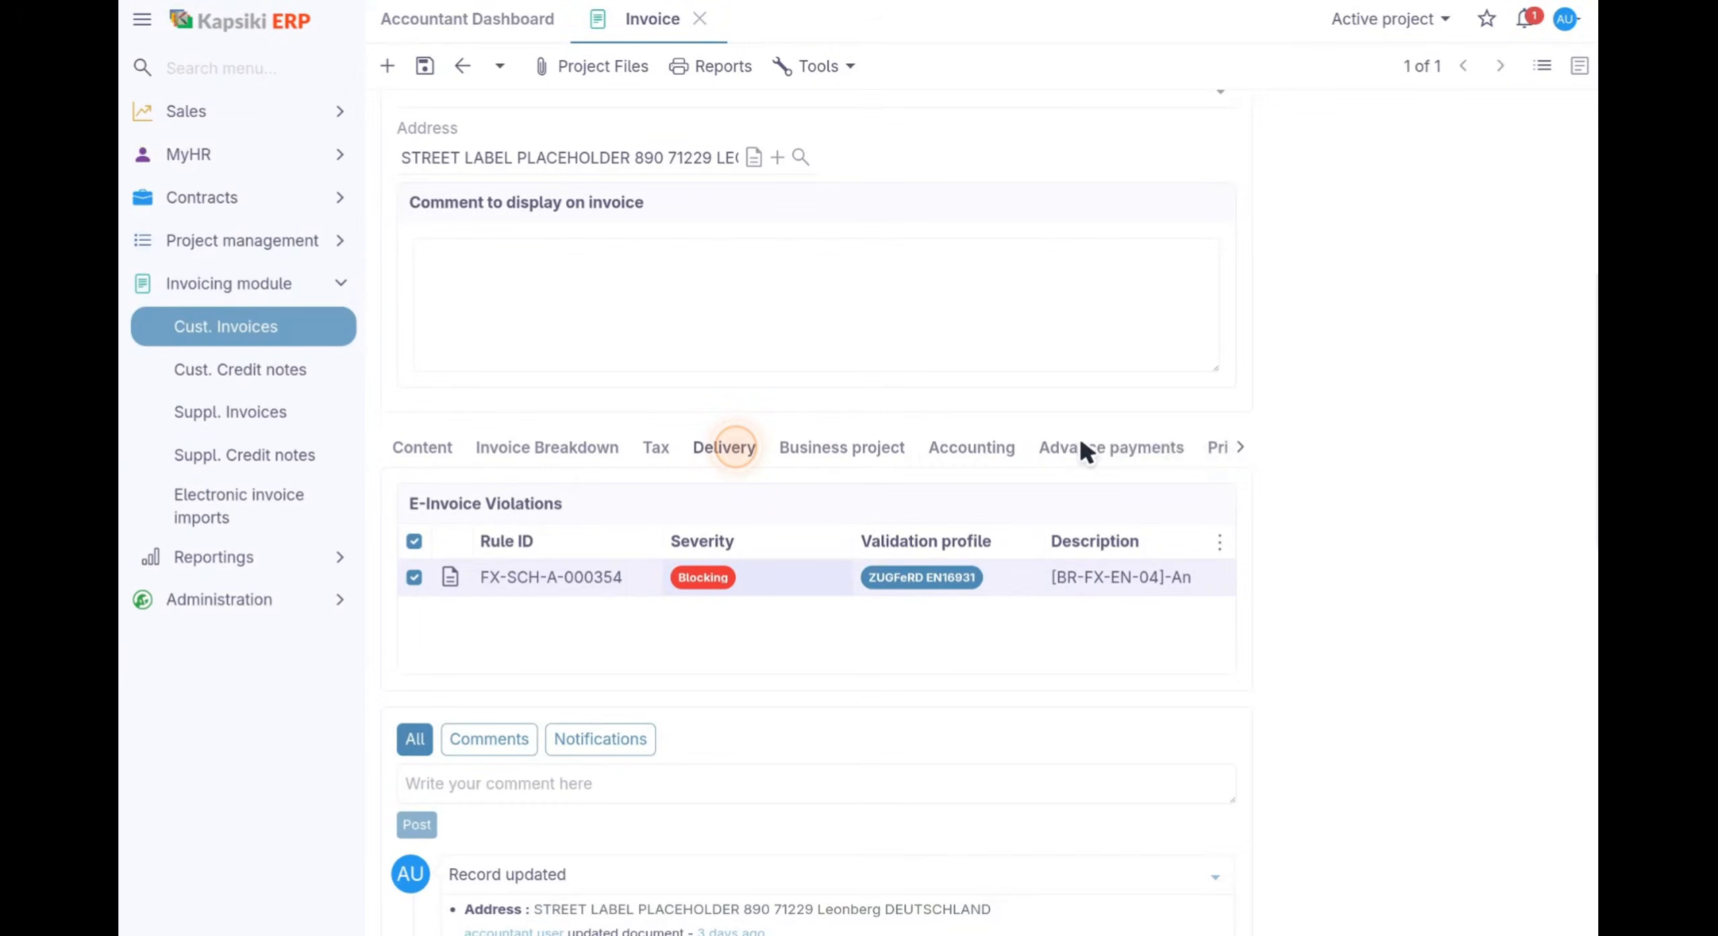
Set the invoice's delivery address to the customer's suggested address and save the invoice
{"action": "left_click", "coordinate": [724, 448]}
{"action": "left_click", "coordinate": [518, 526]}
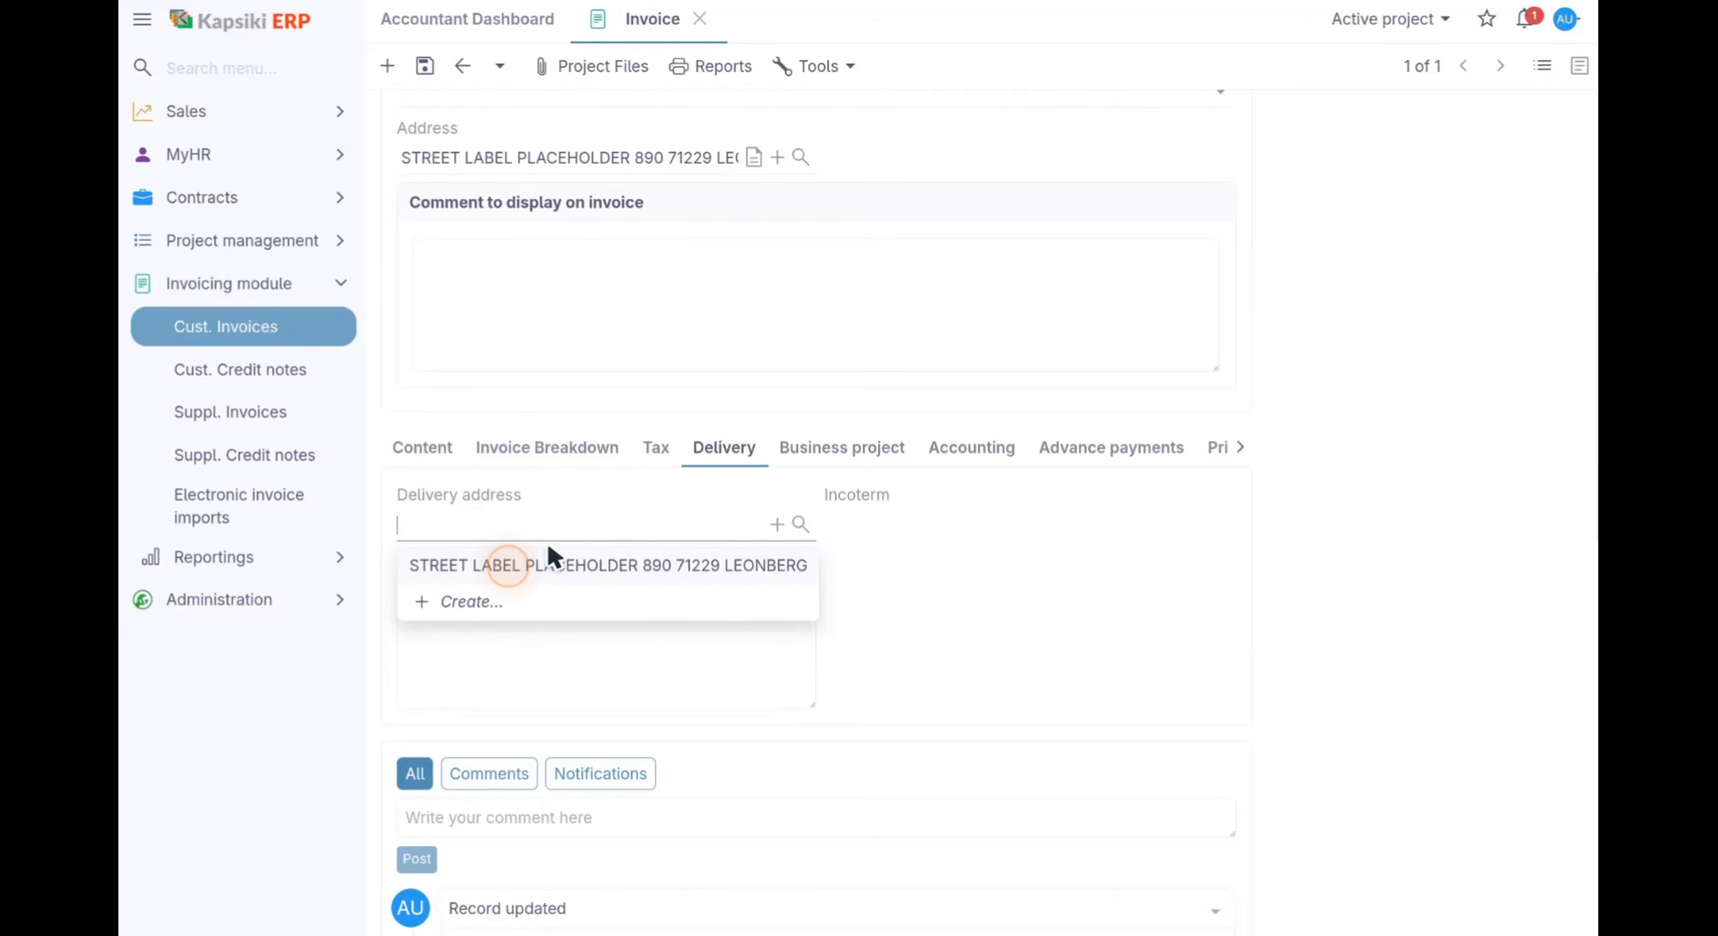
{"action": "left_click", "coordinate": [511, 566]}
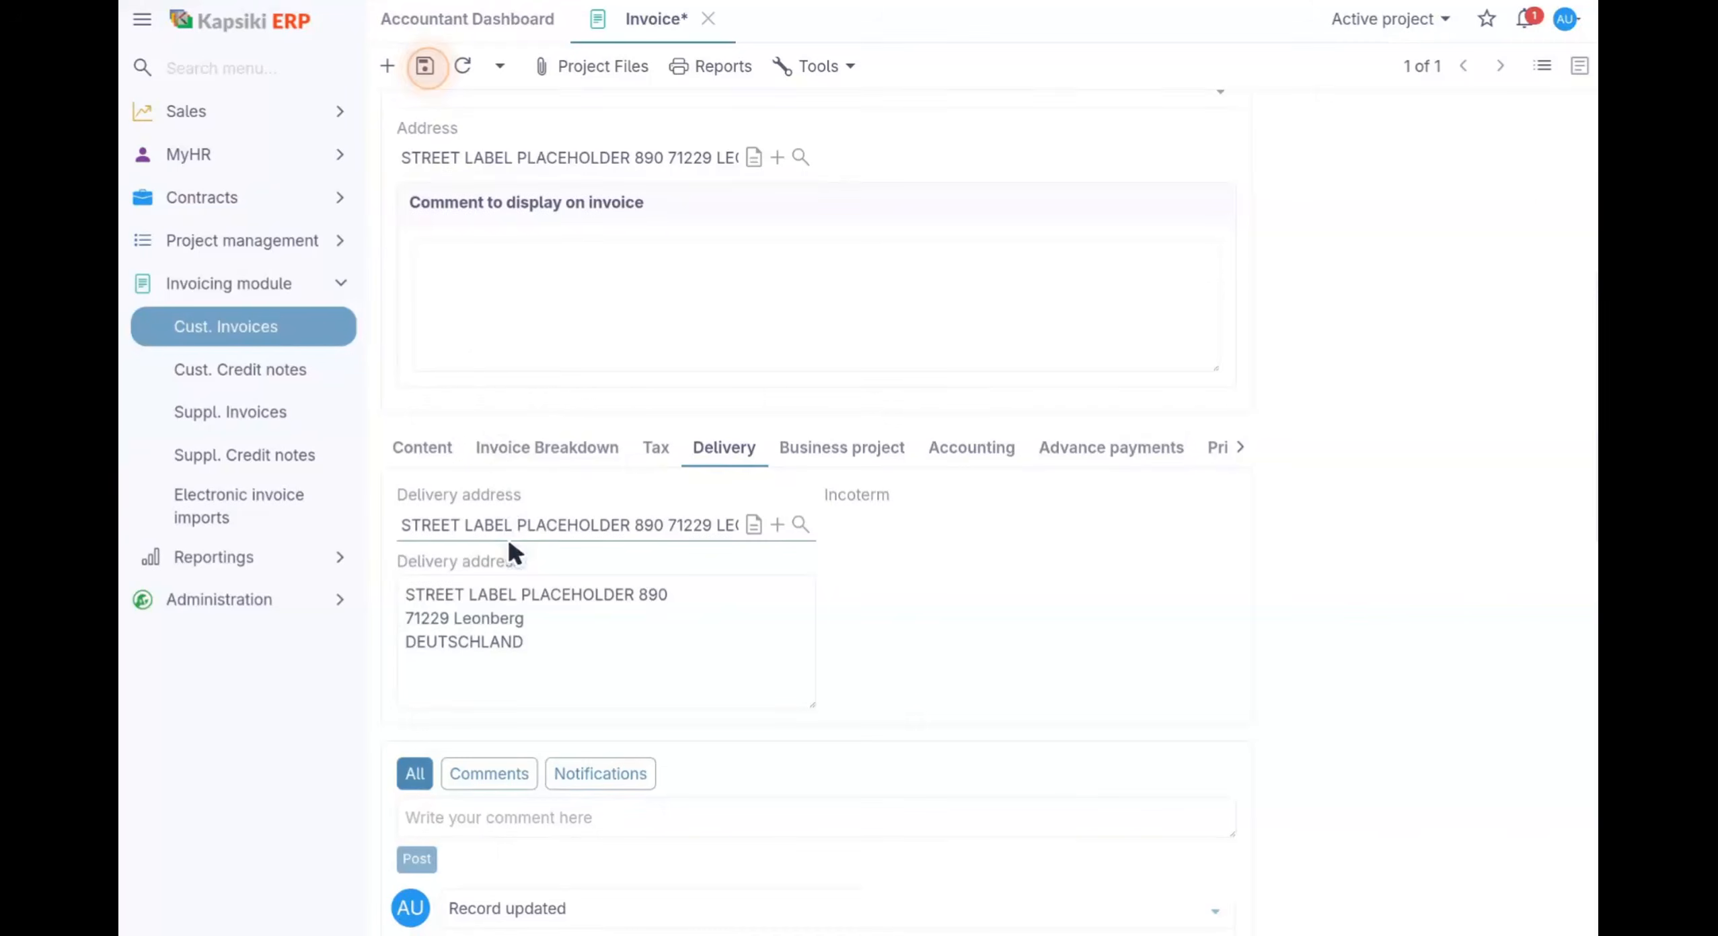
{"action": "left_click", "coordinate": [425, 66]}
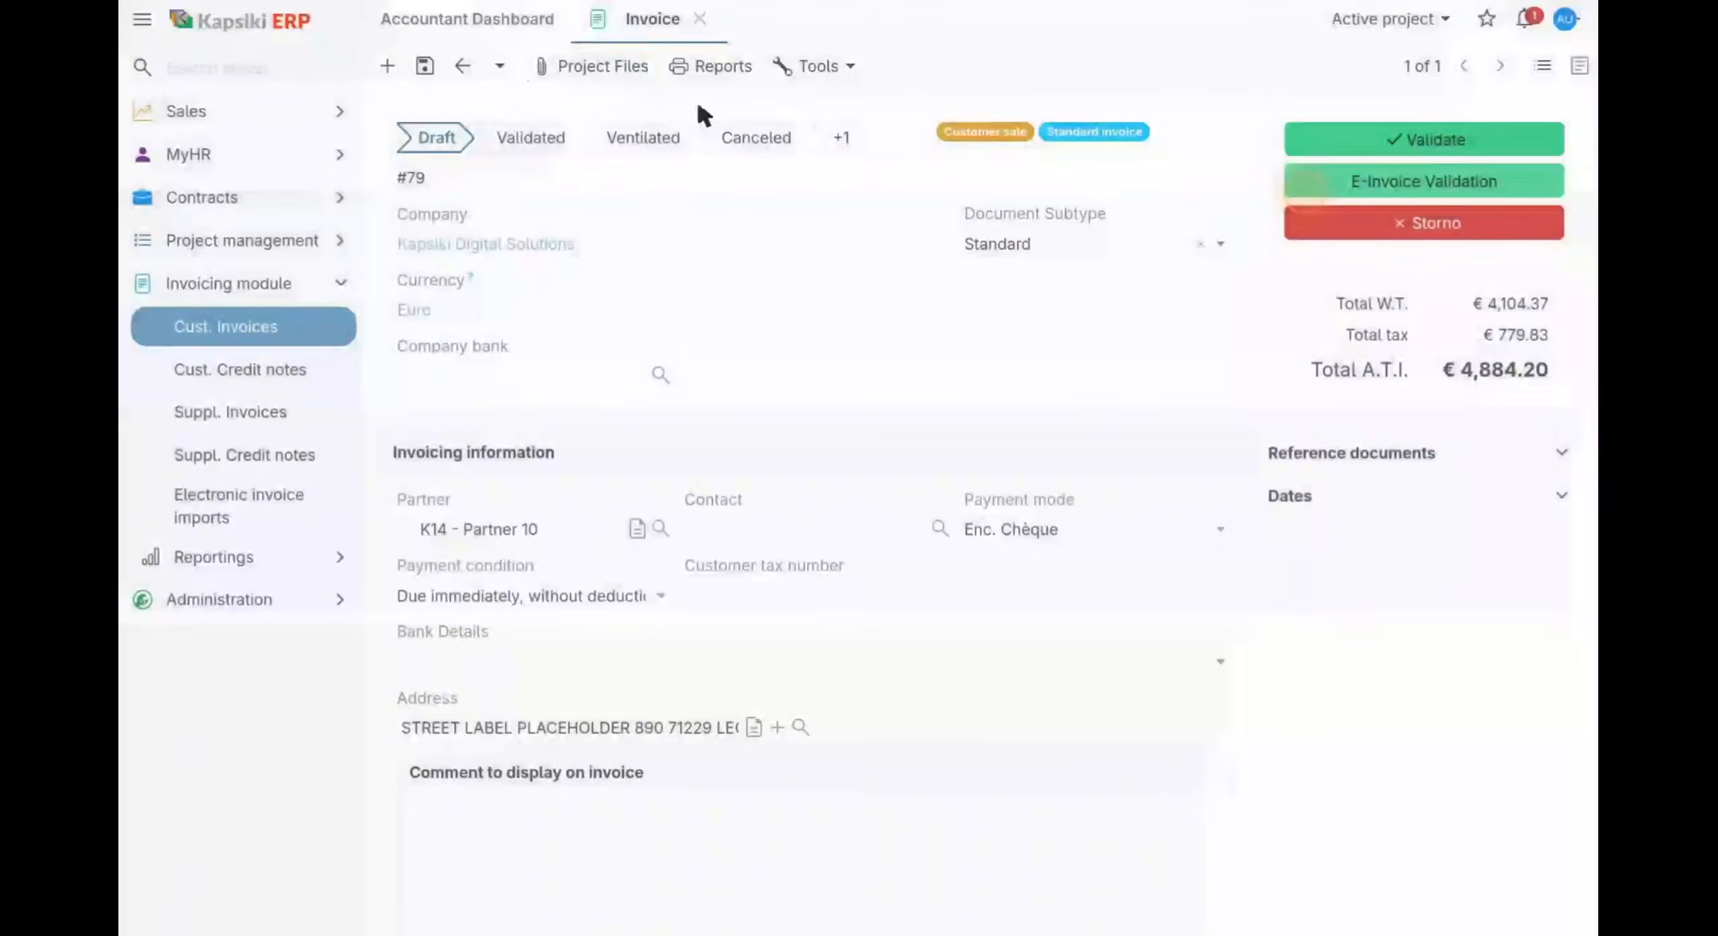
Rerun the e-invoice validation with the ZUGFeRD EN16931 profile and review the invoice's violations list
{"action": "left_click", "coordinate": [1307, 186]}
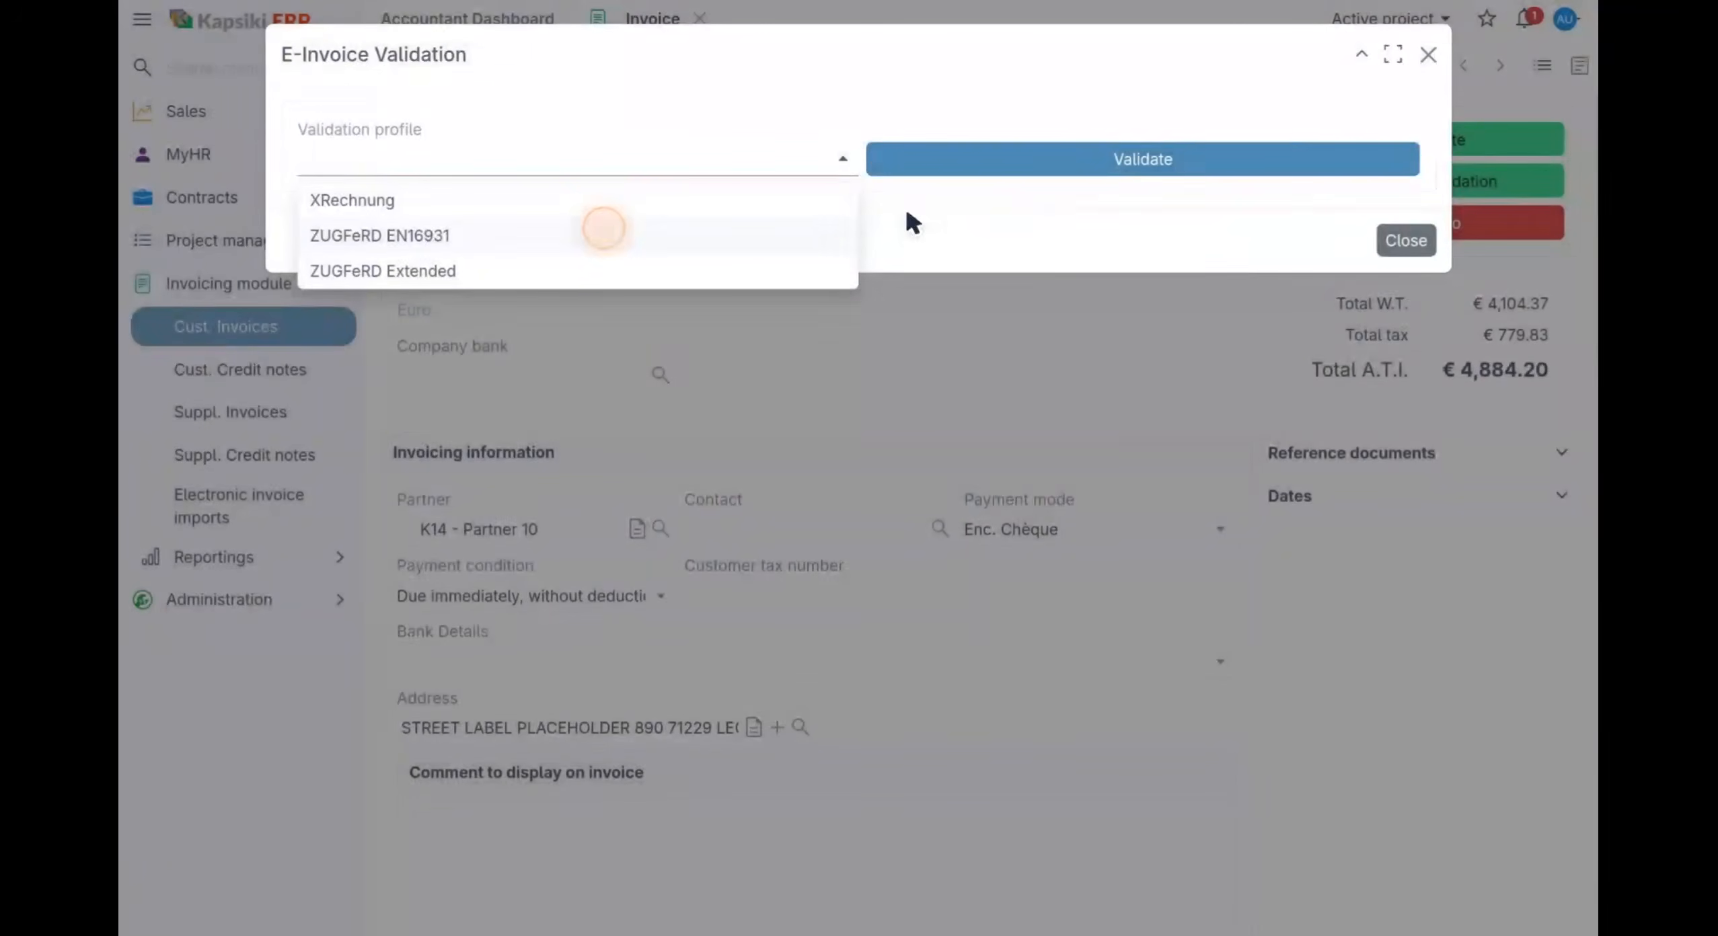
{"action": "left_click", "coordinate": [608, 232]}
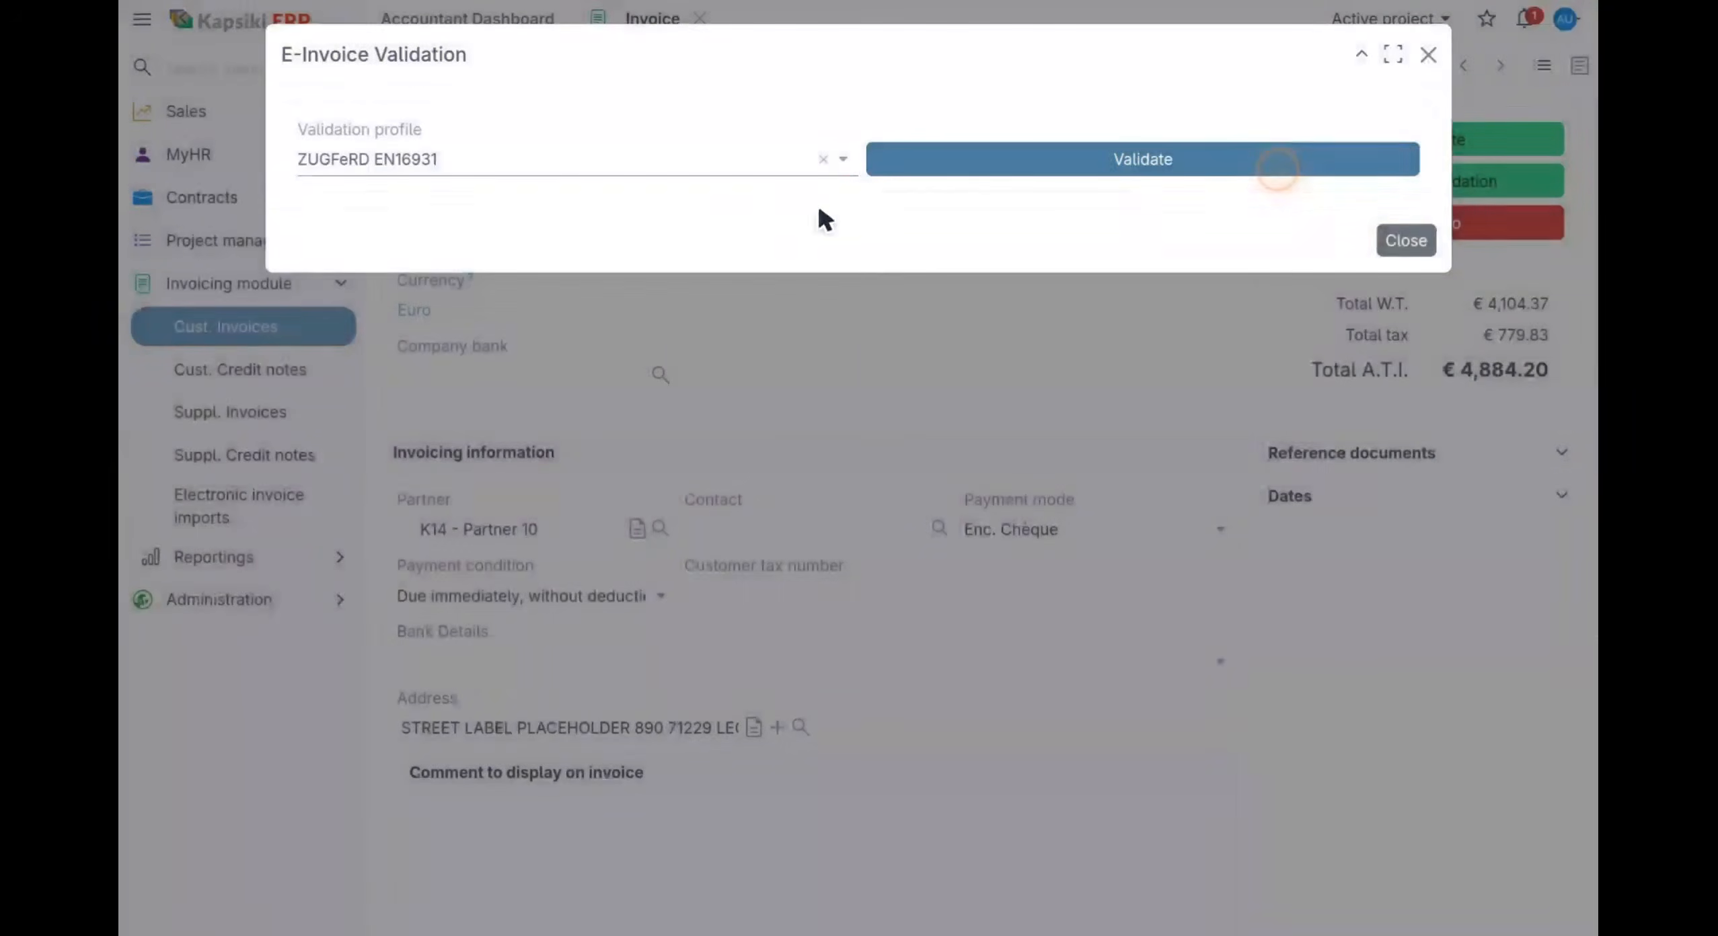
{"action": "left_click", "coordinate": [1280, 163]}
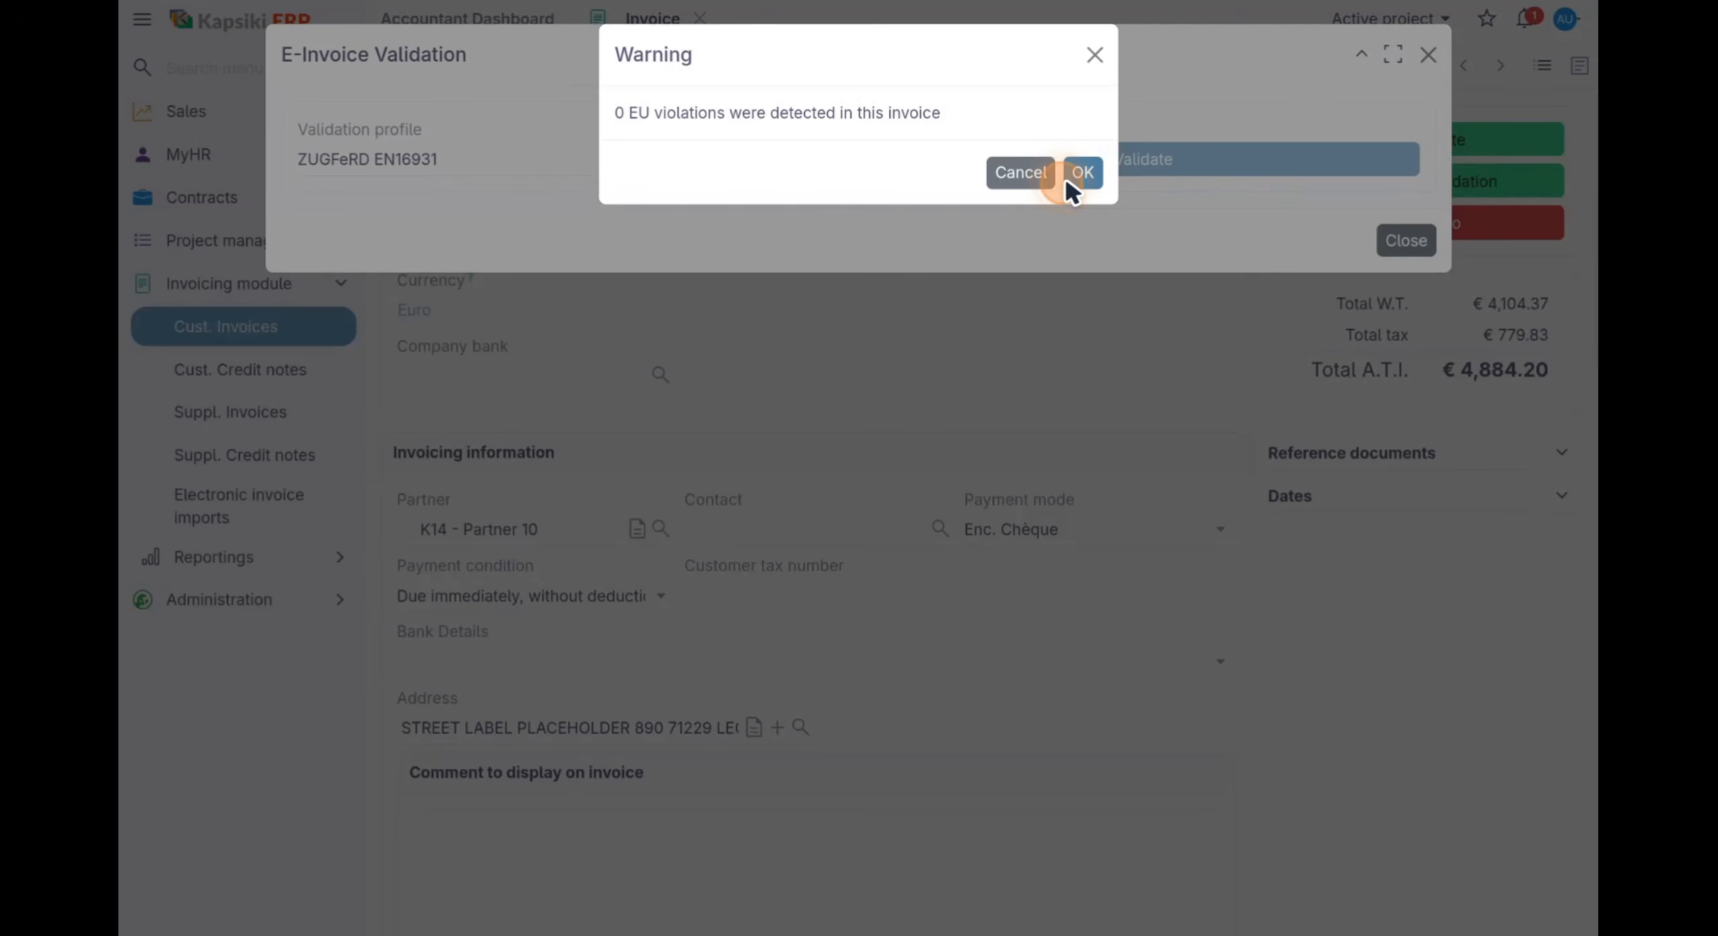
{"action": "left_click", "coordinate": [1069, 178]}
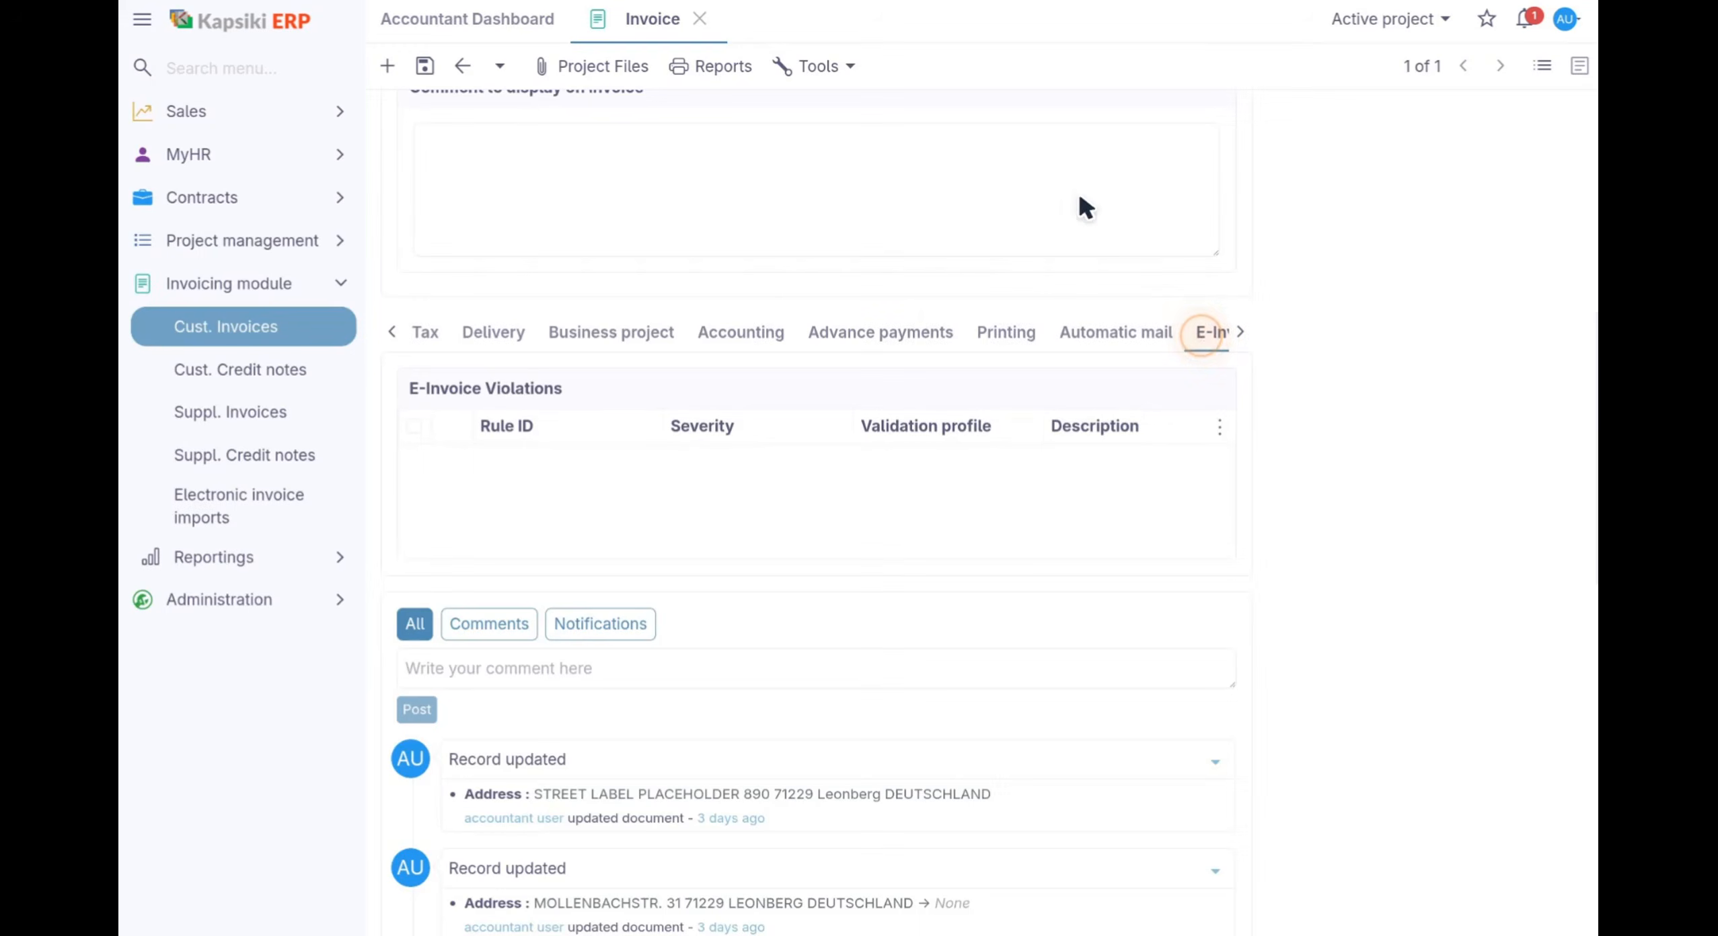
{"action": "left_click", "coordinate": [1204, 331]}
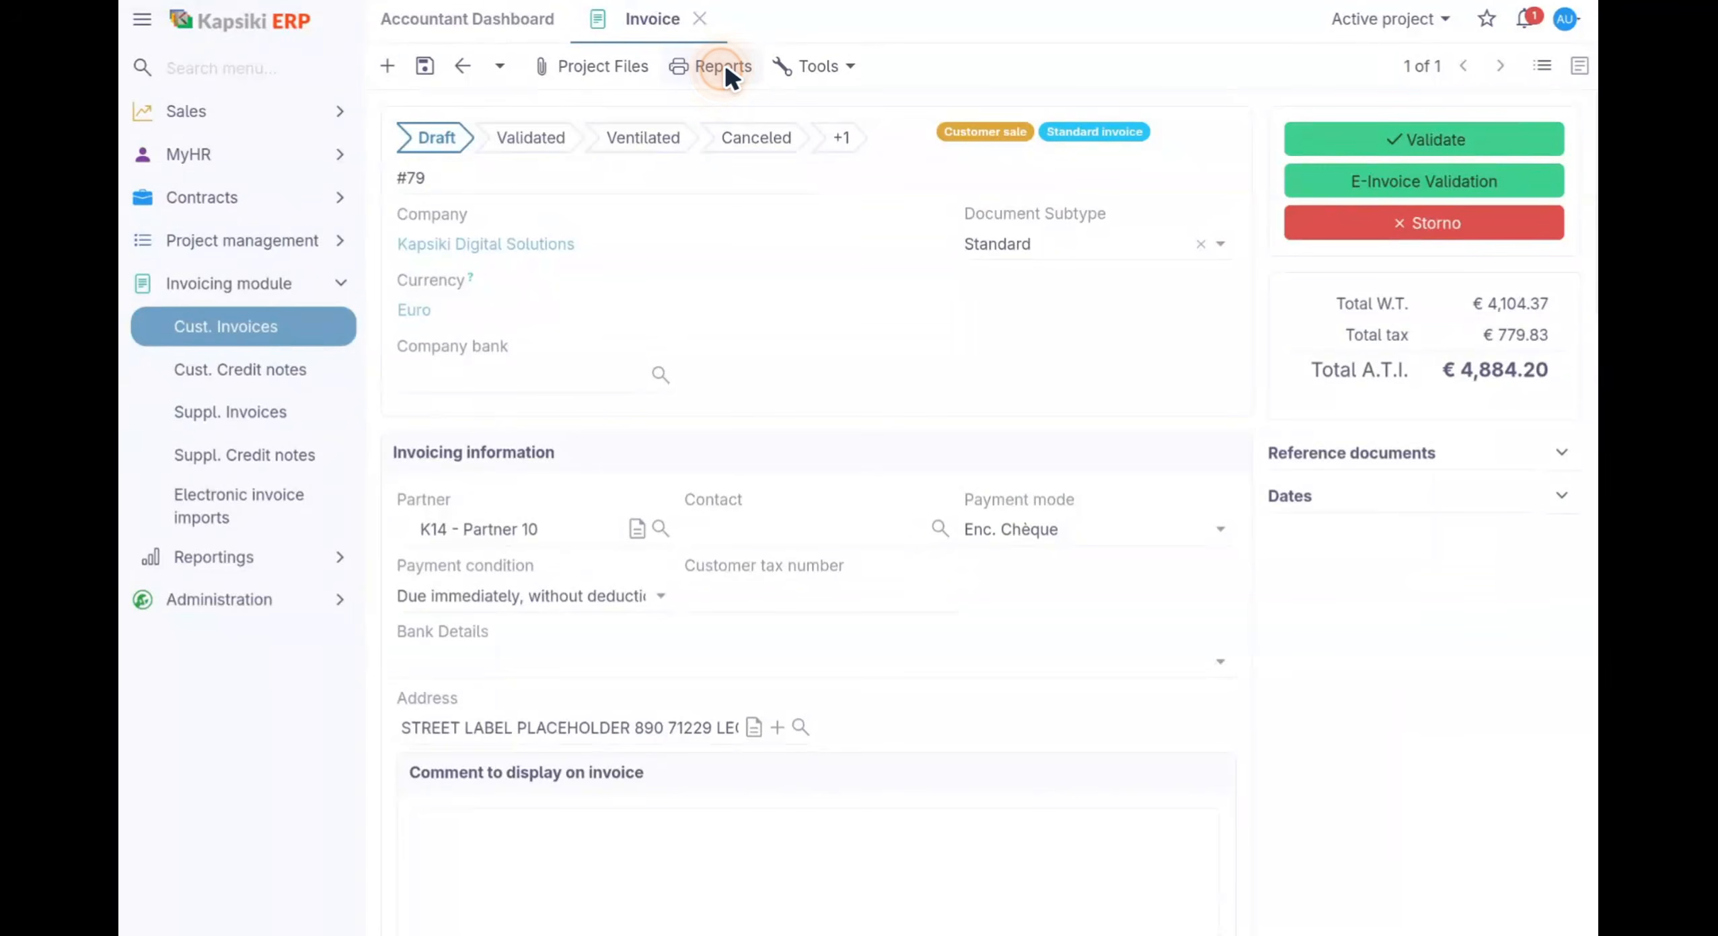
Print the invoice with the Invoice - ZUGFeRD EN16931 template, embedding the invoice breakdown and Rapport PDFs, and view the printed document
{"action": "left_click", "coordinate": [725, 64]}
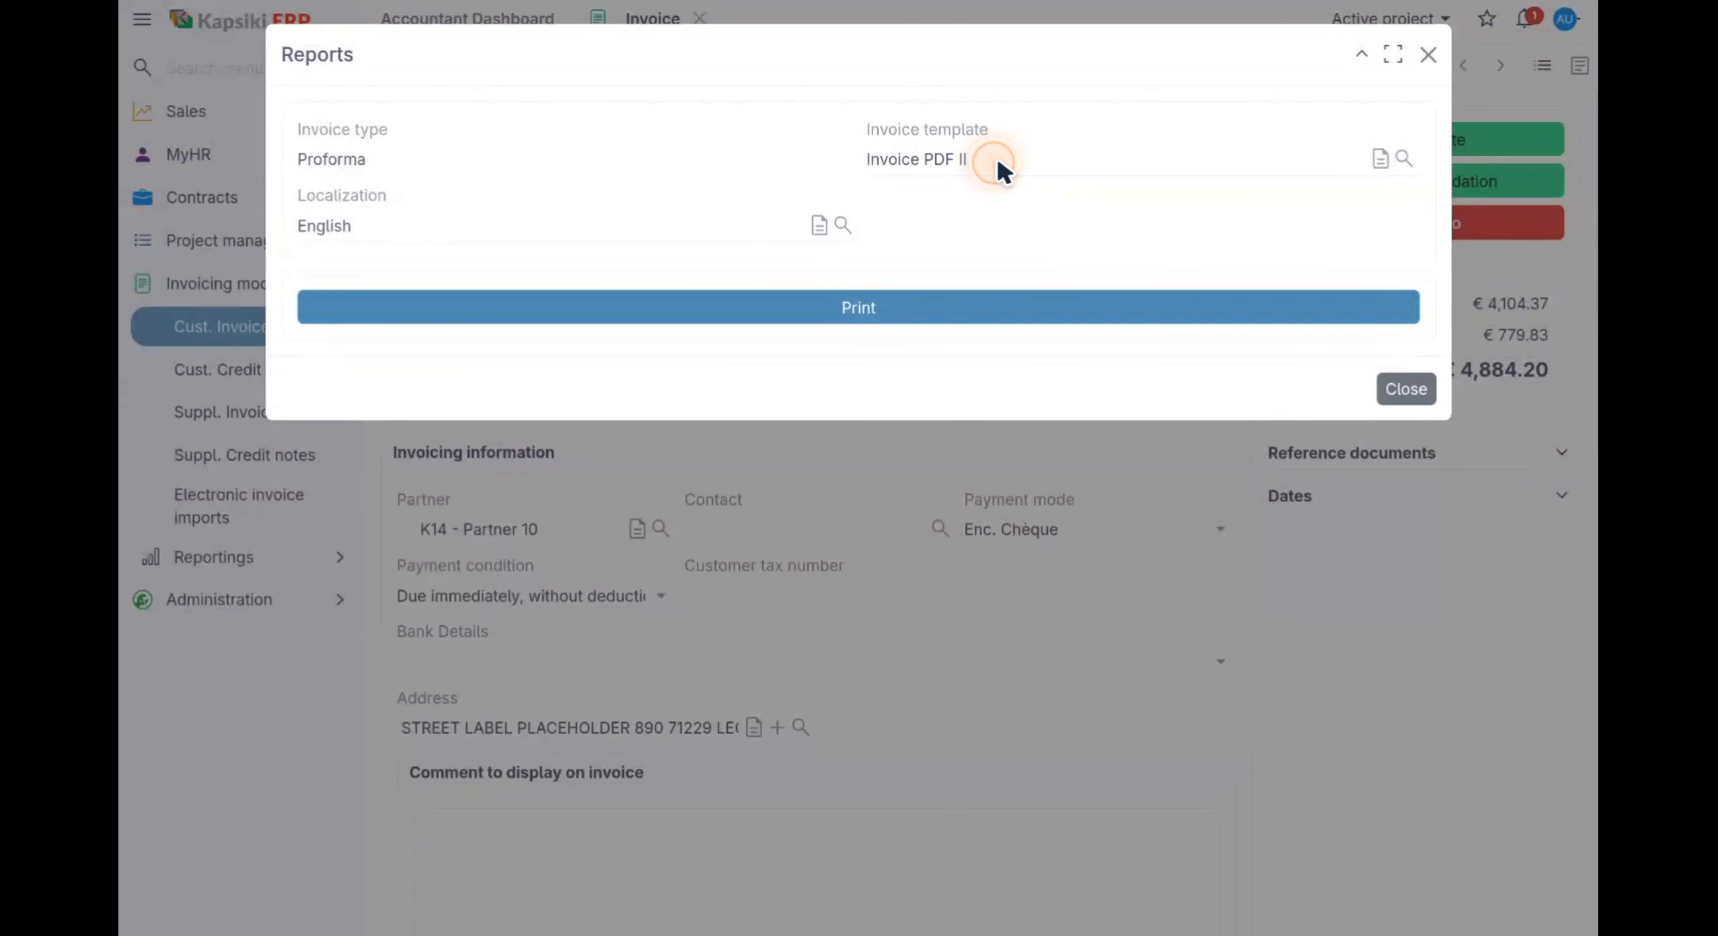
{"action": "left_click", "coordinate": [997, 164]}
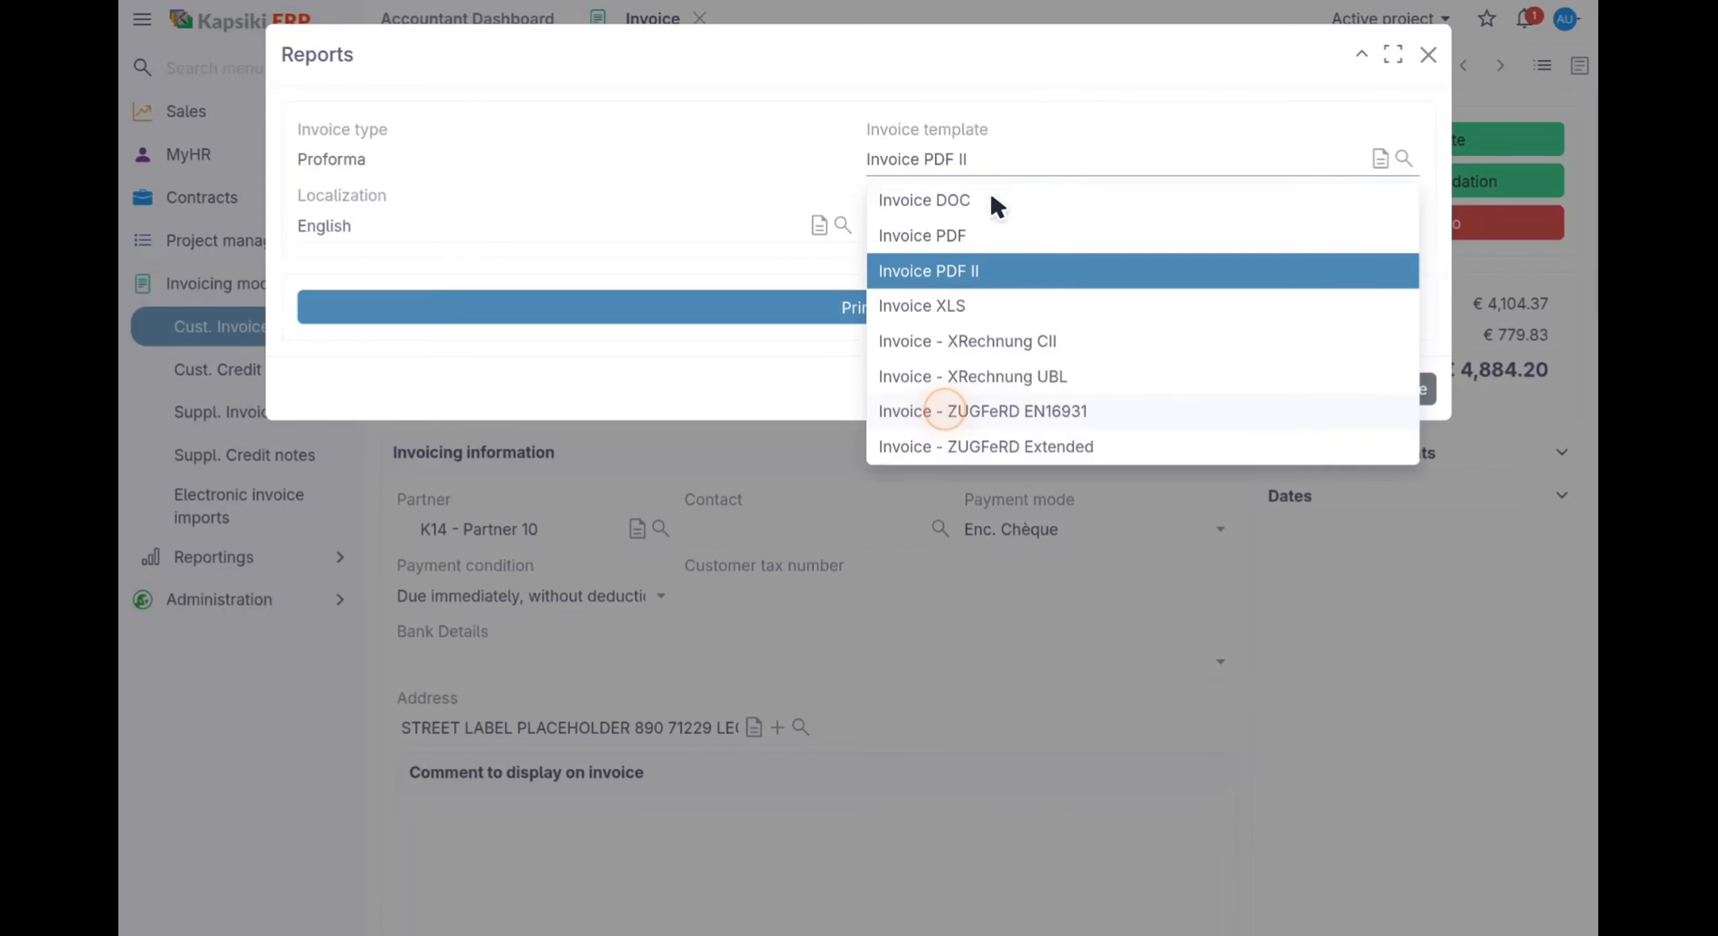
{"action": "left_click", "coordinate": [949, 412]}
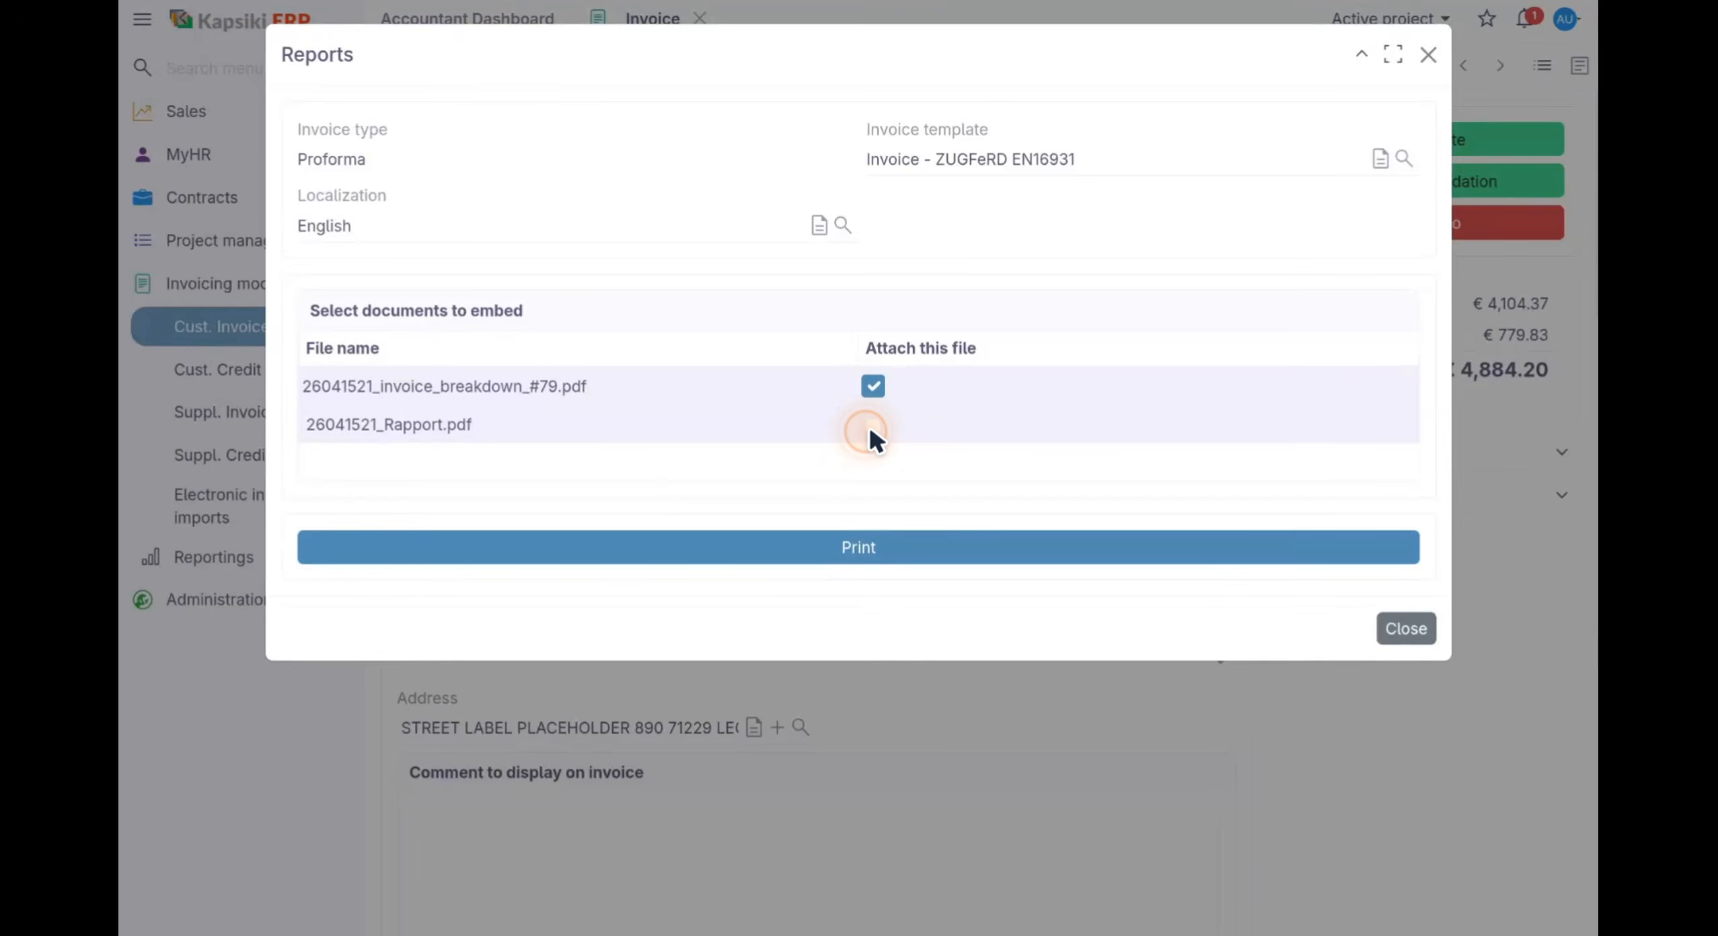
{"action": "left_click", "coordinate": [870, 426]}
{"action": "left_click", "coordinate": [844, 557]}
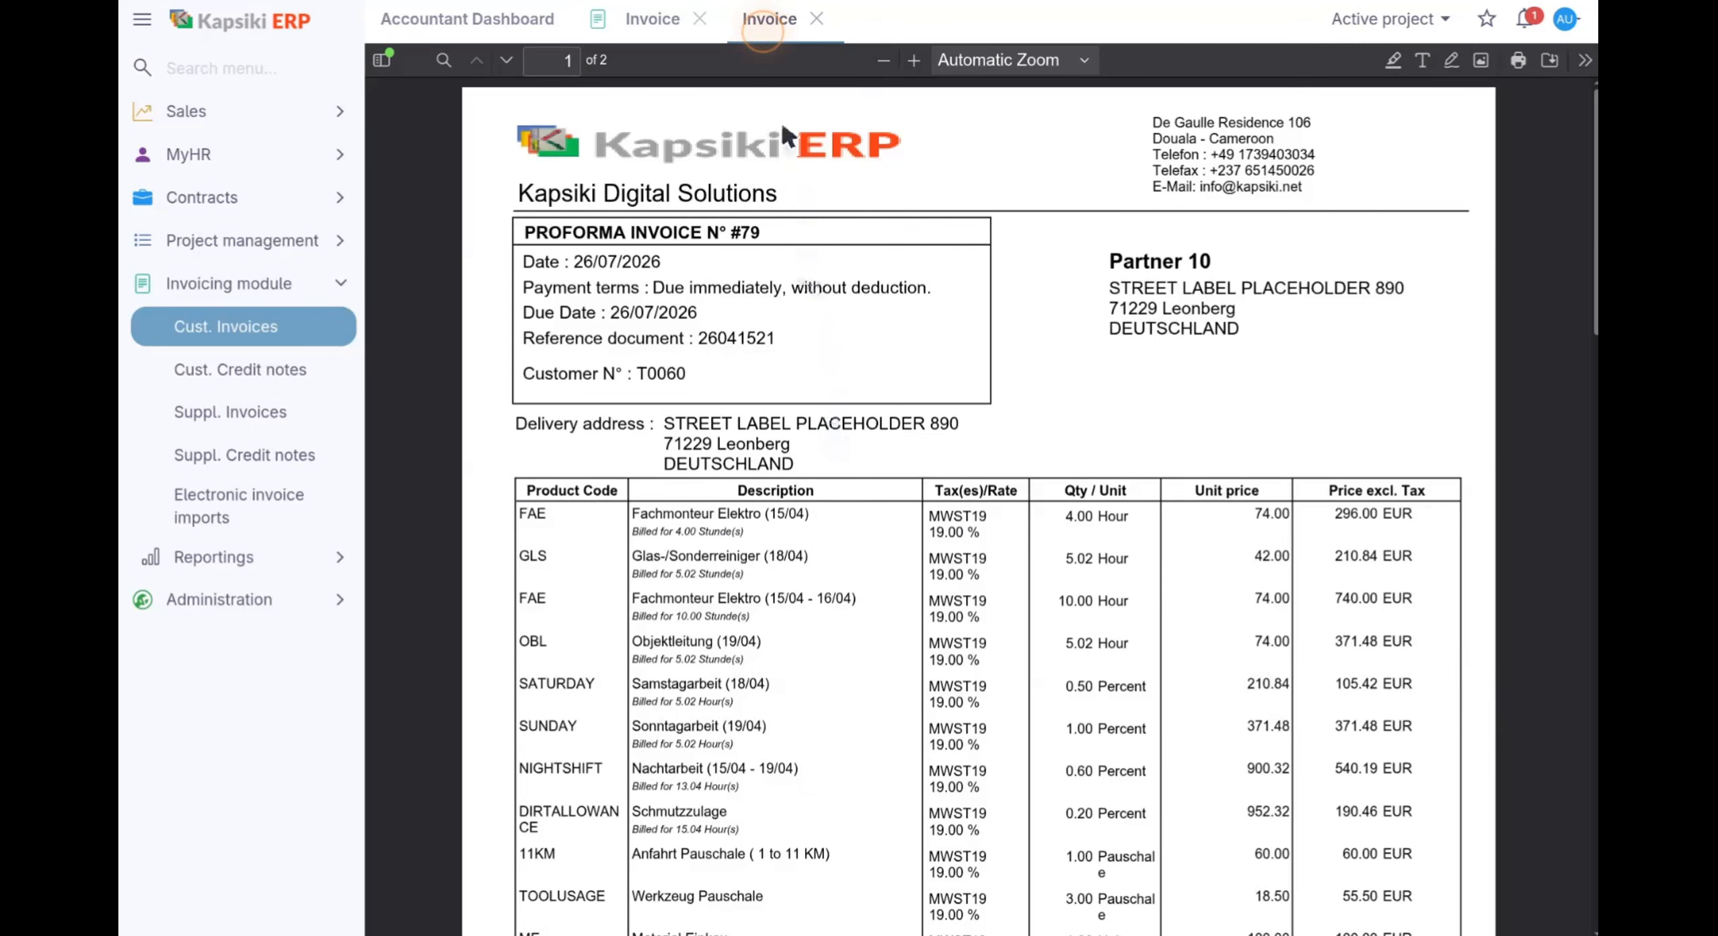
{"action": "left_click", "coordinate": [768, 23]}
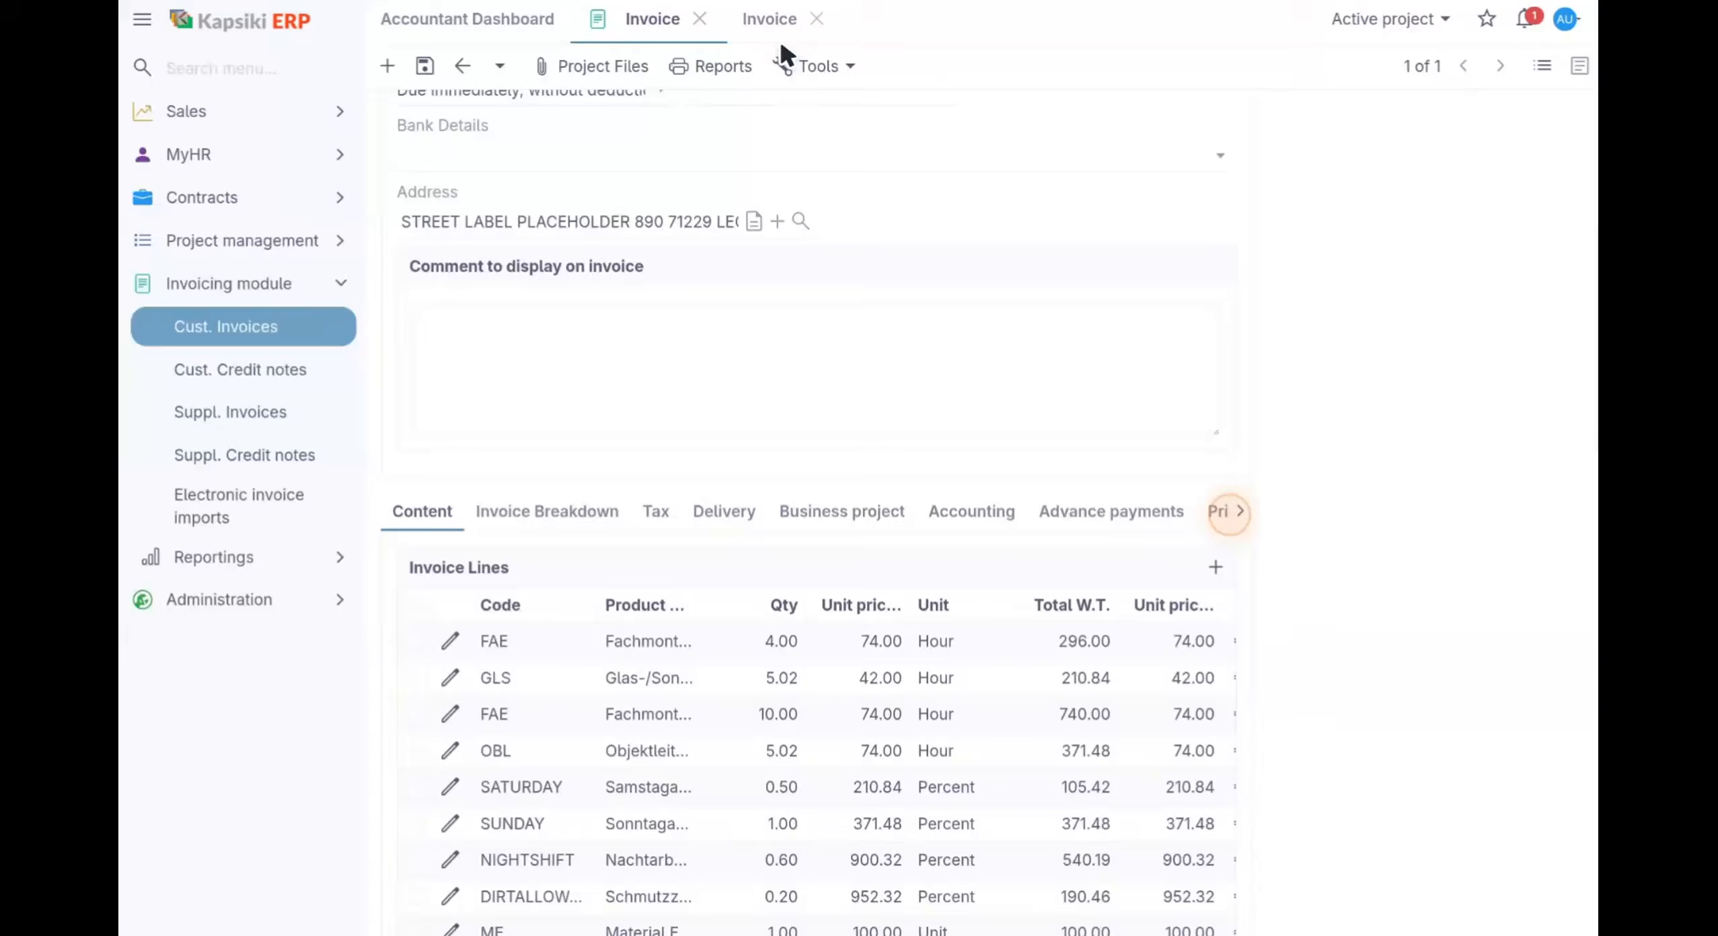
Open the most recent entry in the invoice's archives, verify its integrity, and close it
{"action": "left_click", "coordinate": [1238, 513]}
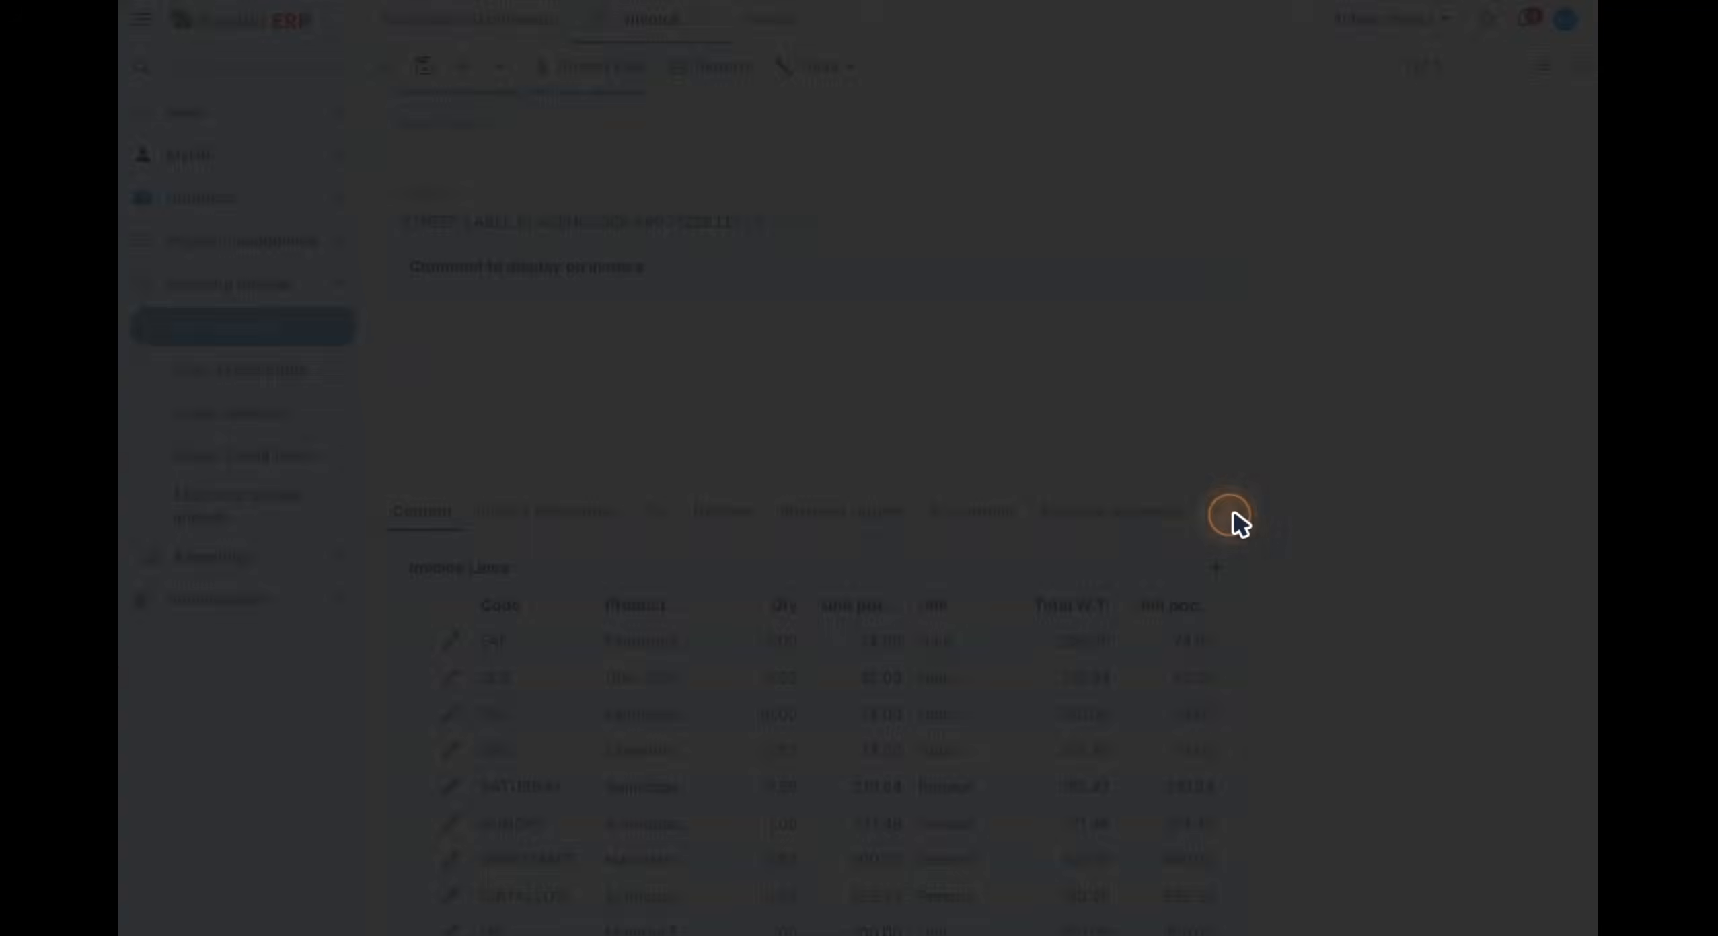
{"action": "left_click", "coordinate": [1238, 512]}
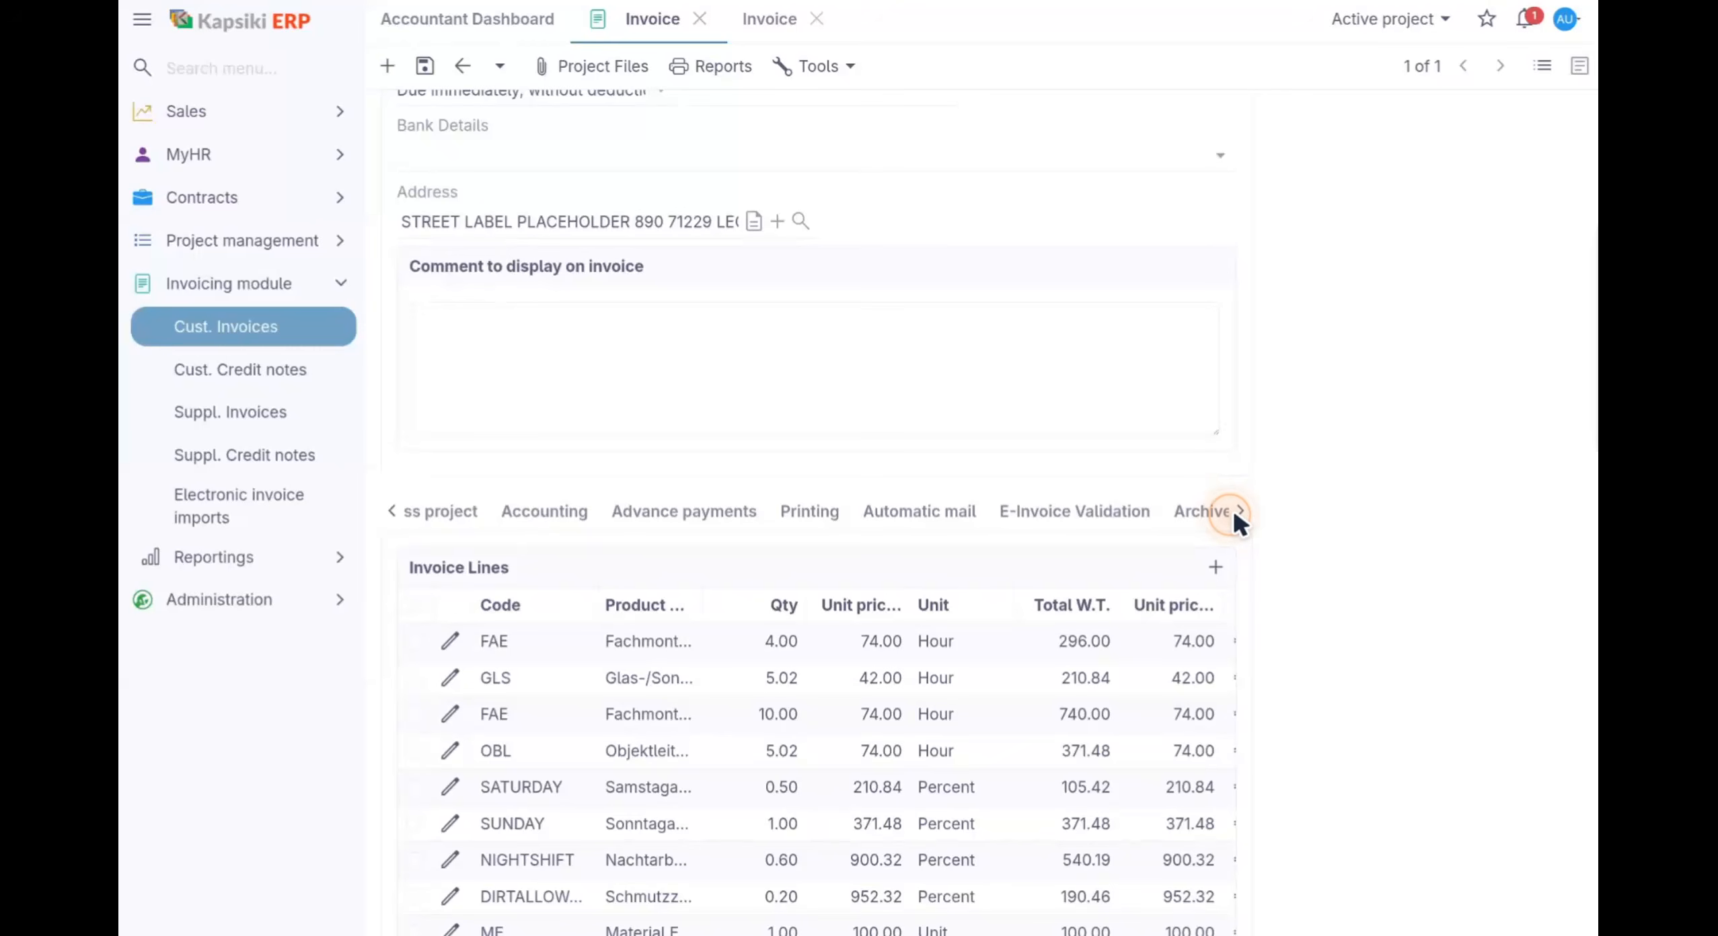
{"action": "left_click", "coordinate": [1189, 509]}
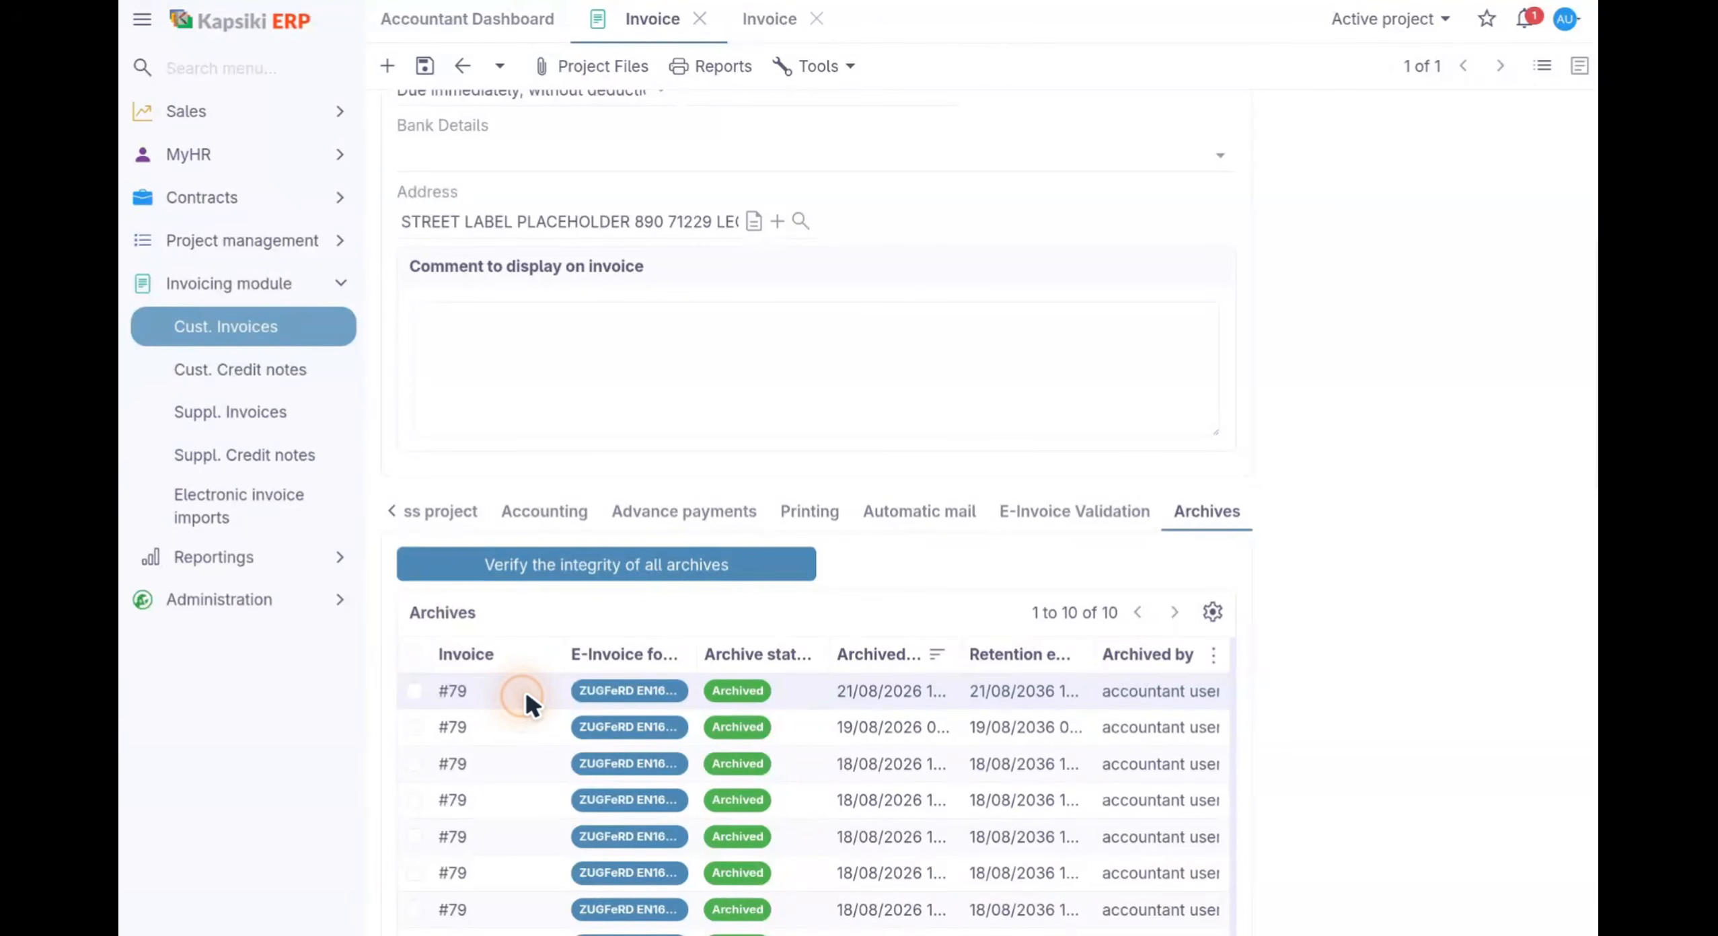
{"action": "left_click", "coordinate": [524, 691]}
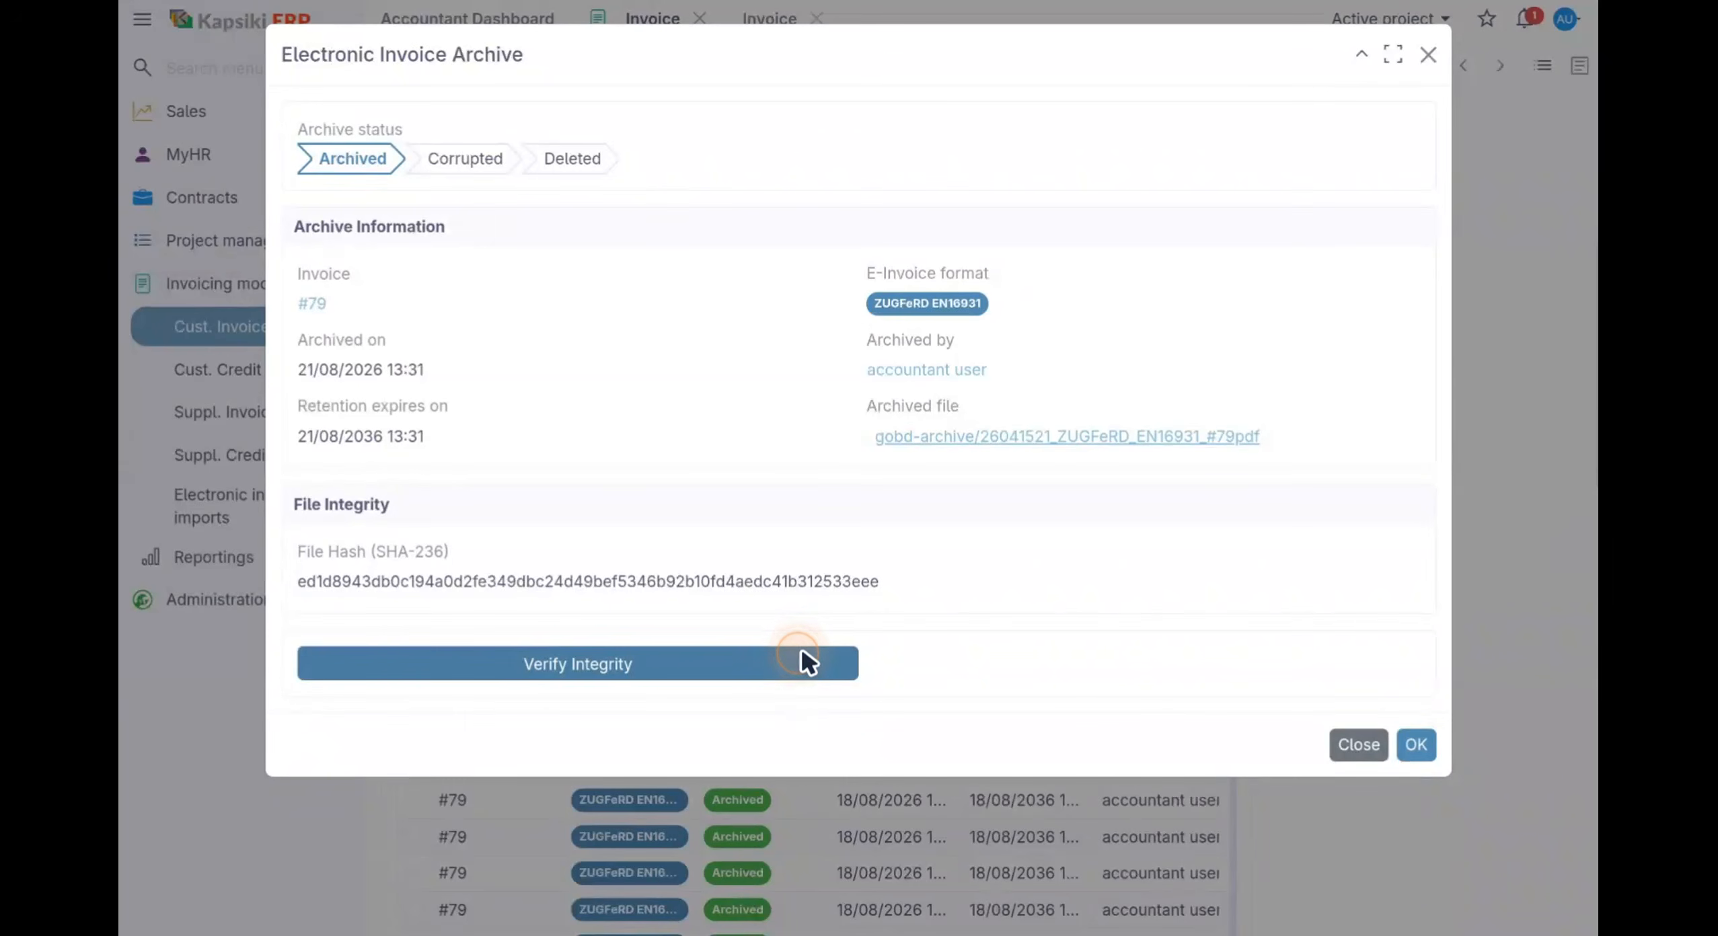
{"action": "left_click", "coordinate": [802, 653]}
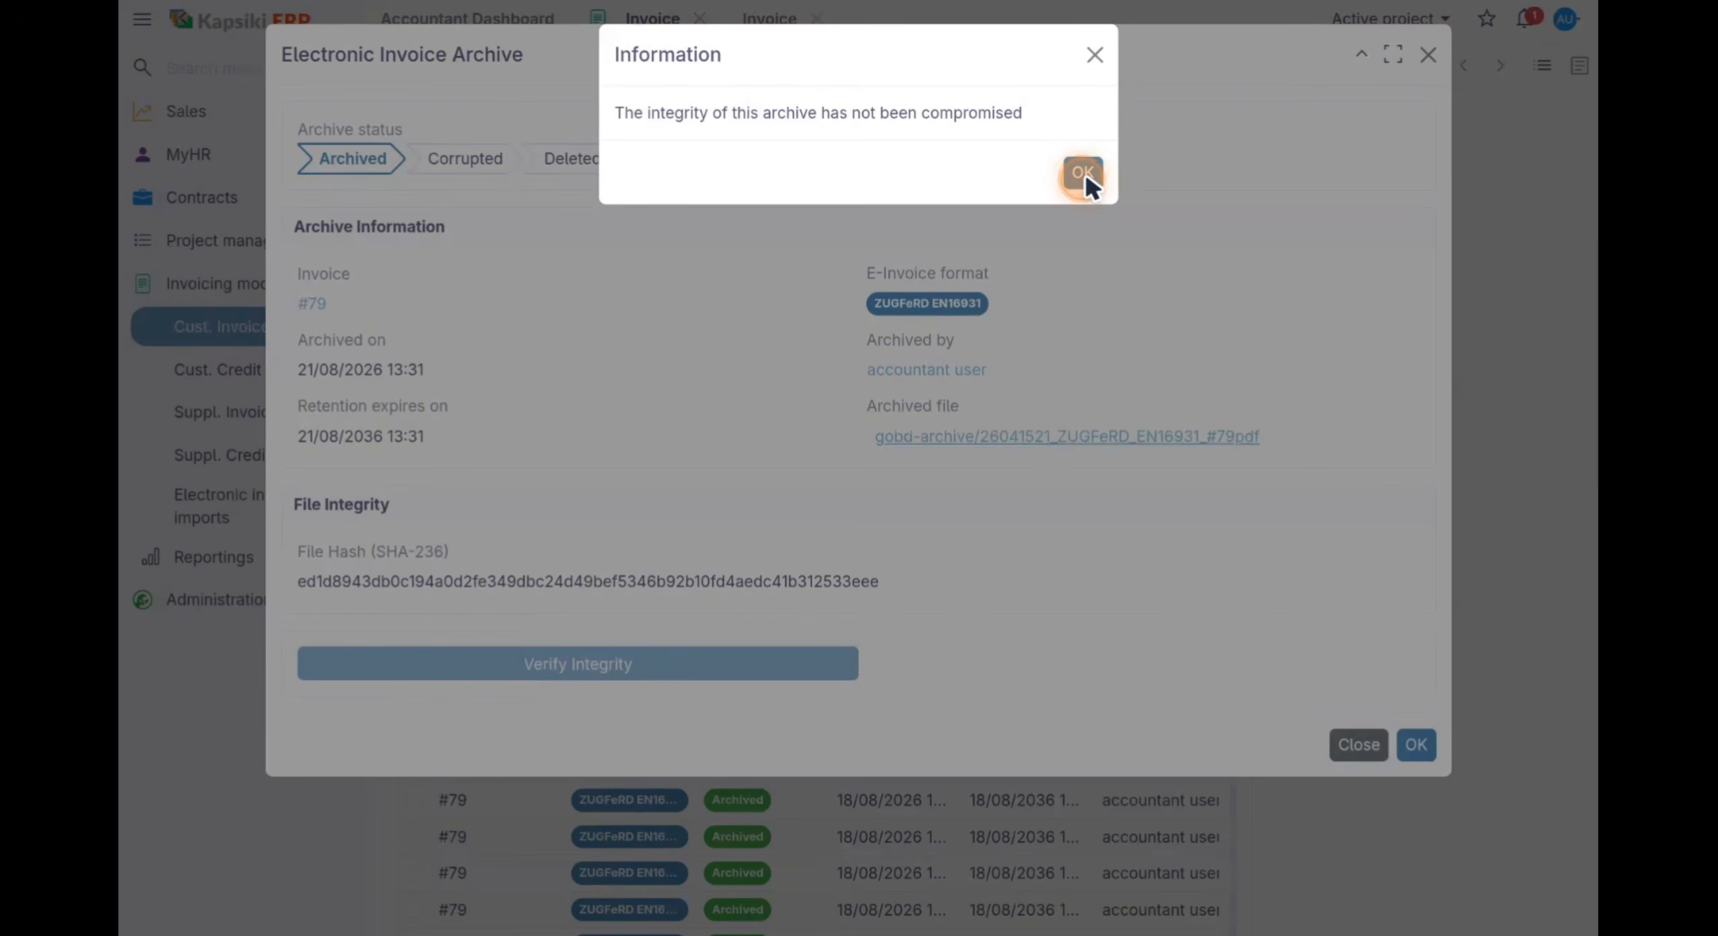
{"action": "left_click", "coordinate": [1083, 172]}
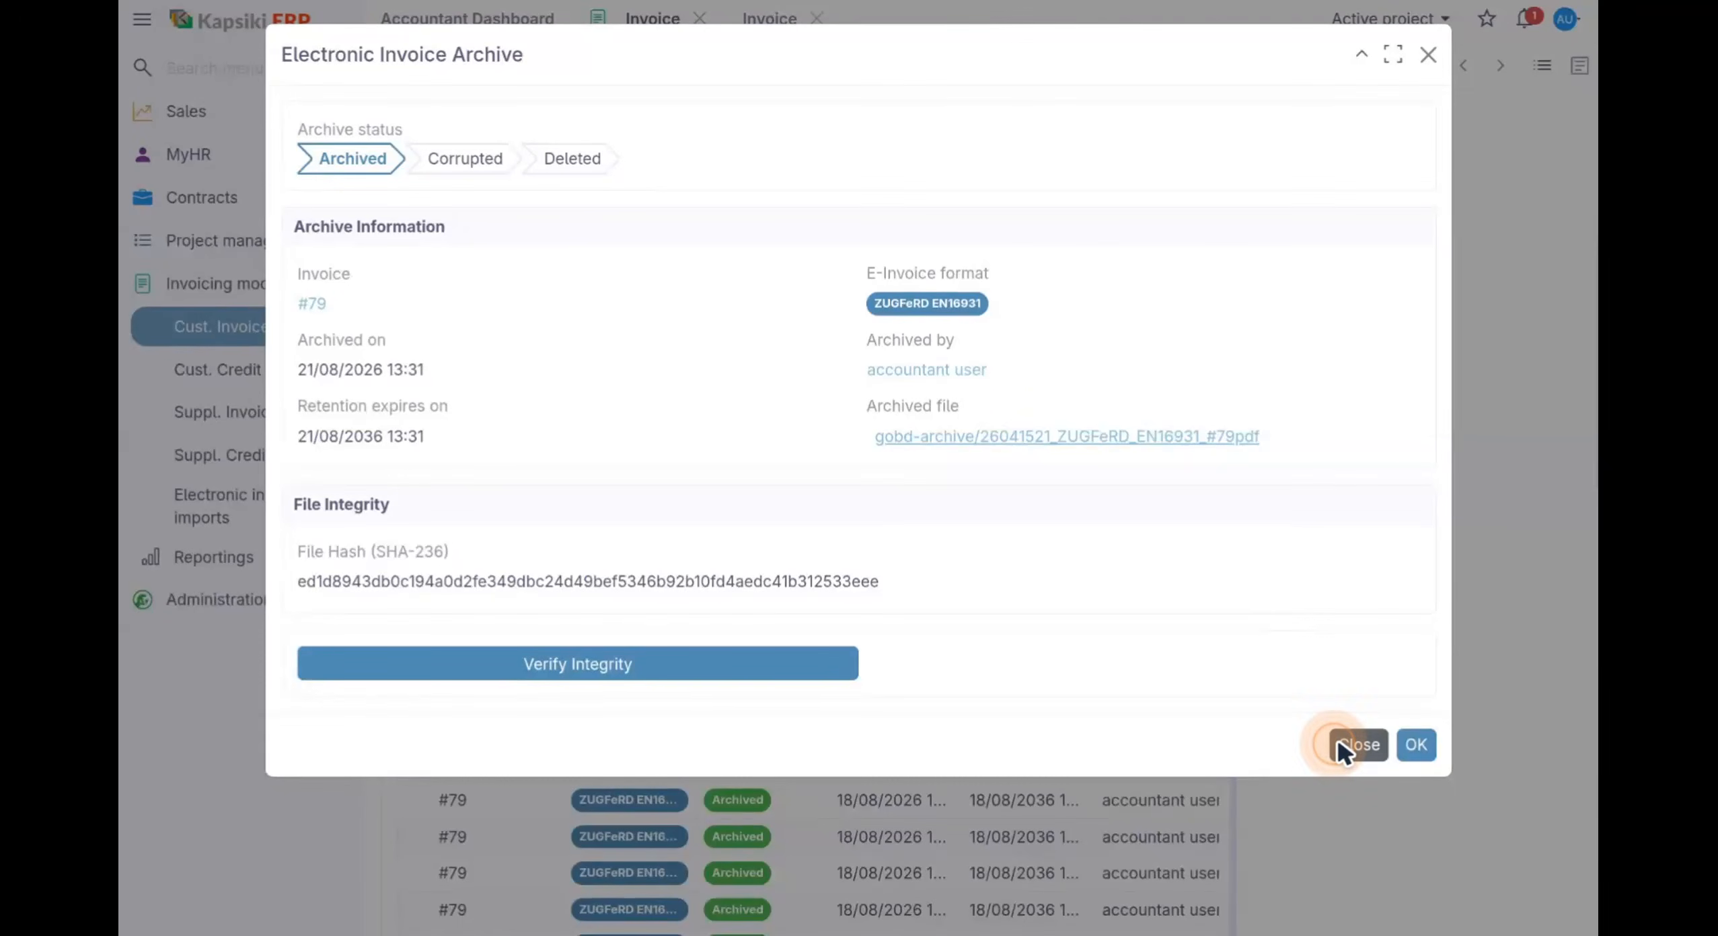
{"action": "left_click", "coordinate": [1339, 740]}
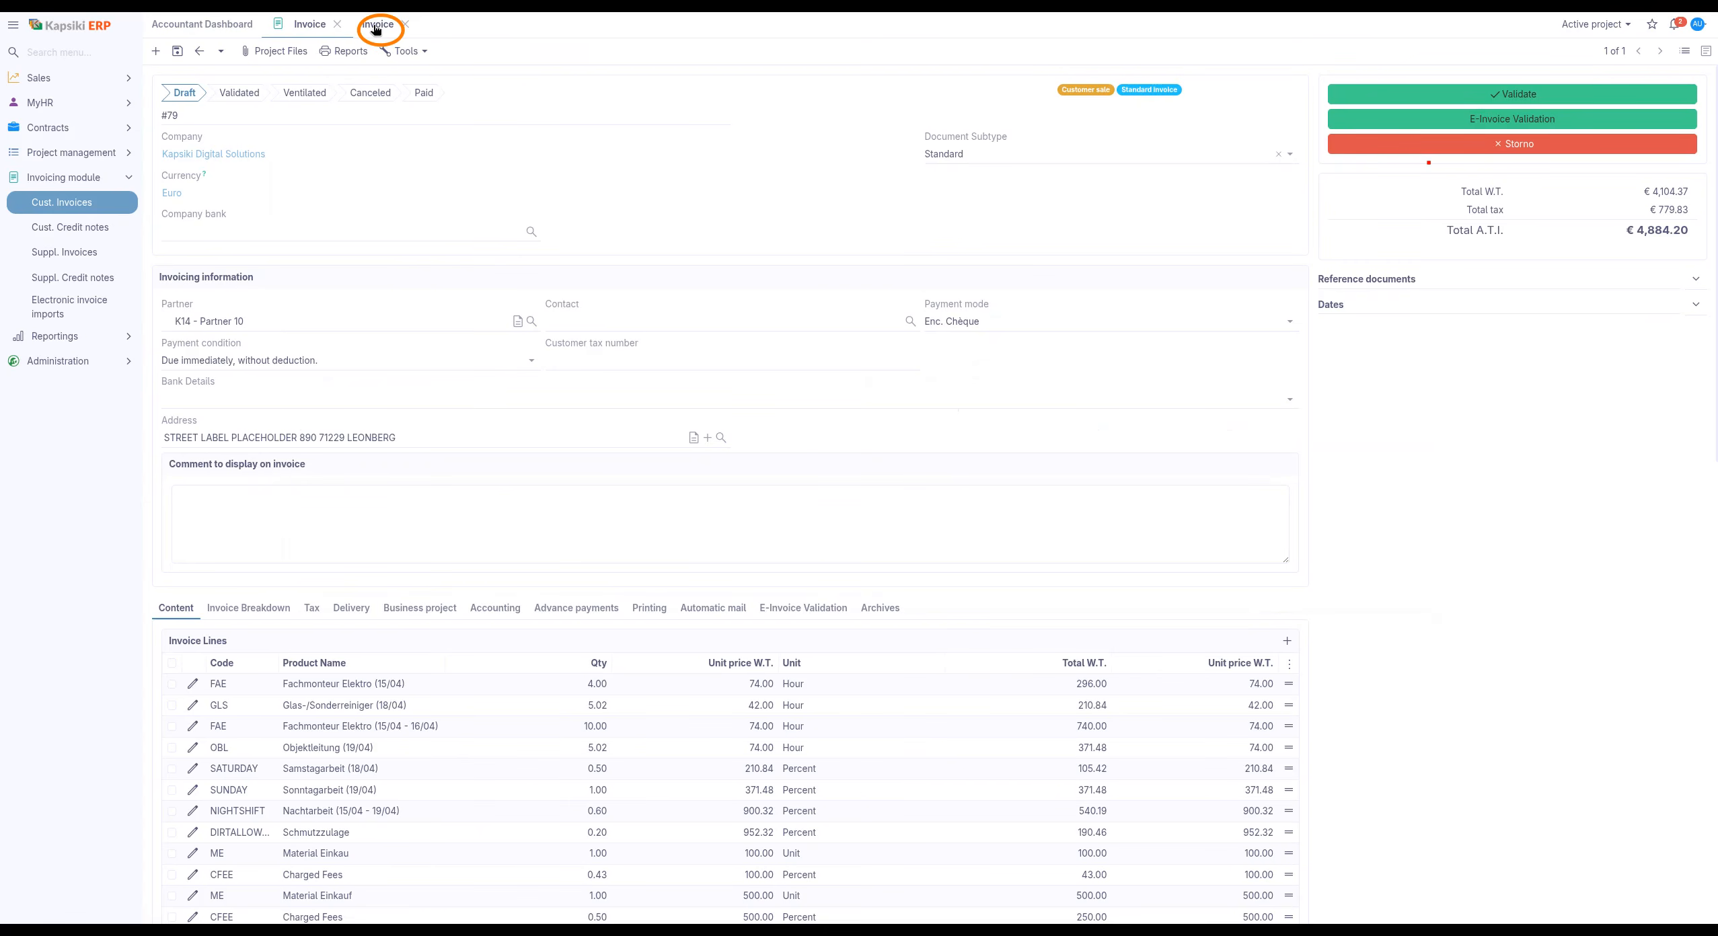
List the files embedded in the printed invoice PDF and view zugferd-invoice.xml and the invoice breakdown PDF
{"action": "left_click", "coordinate": [376, 27]}
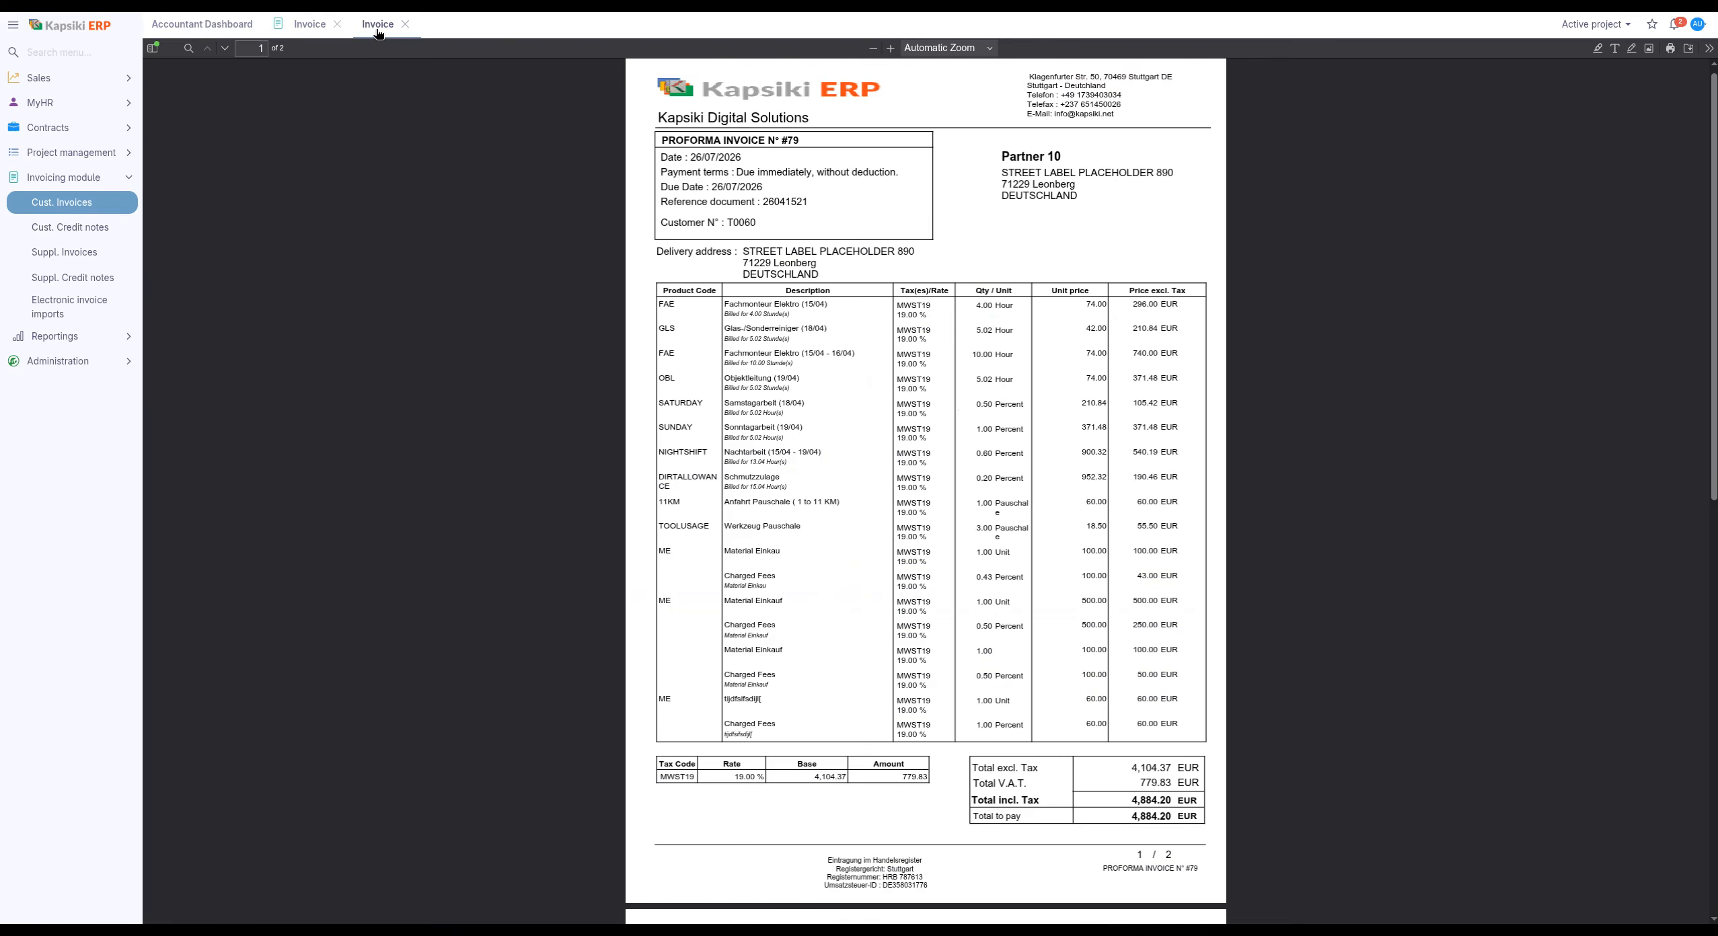
{"action": "left_click", "coordinate": [153, 49]}
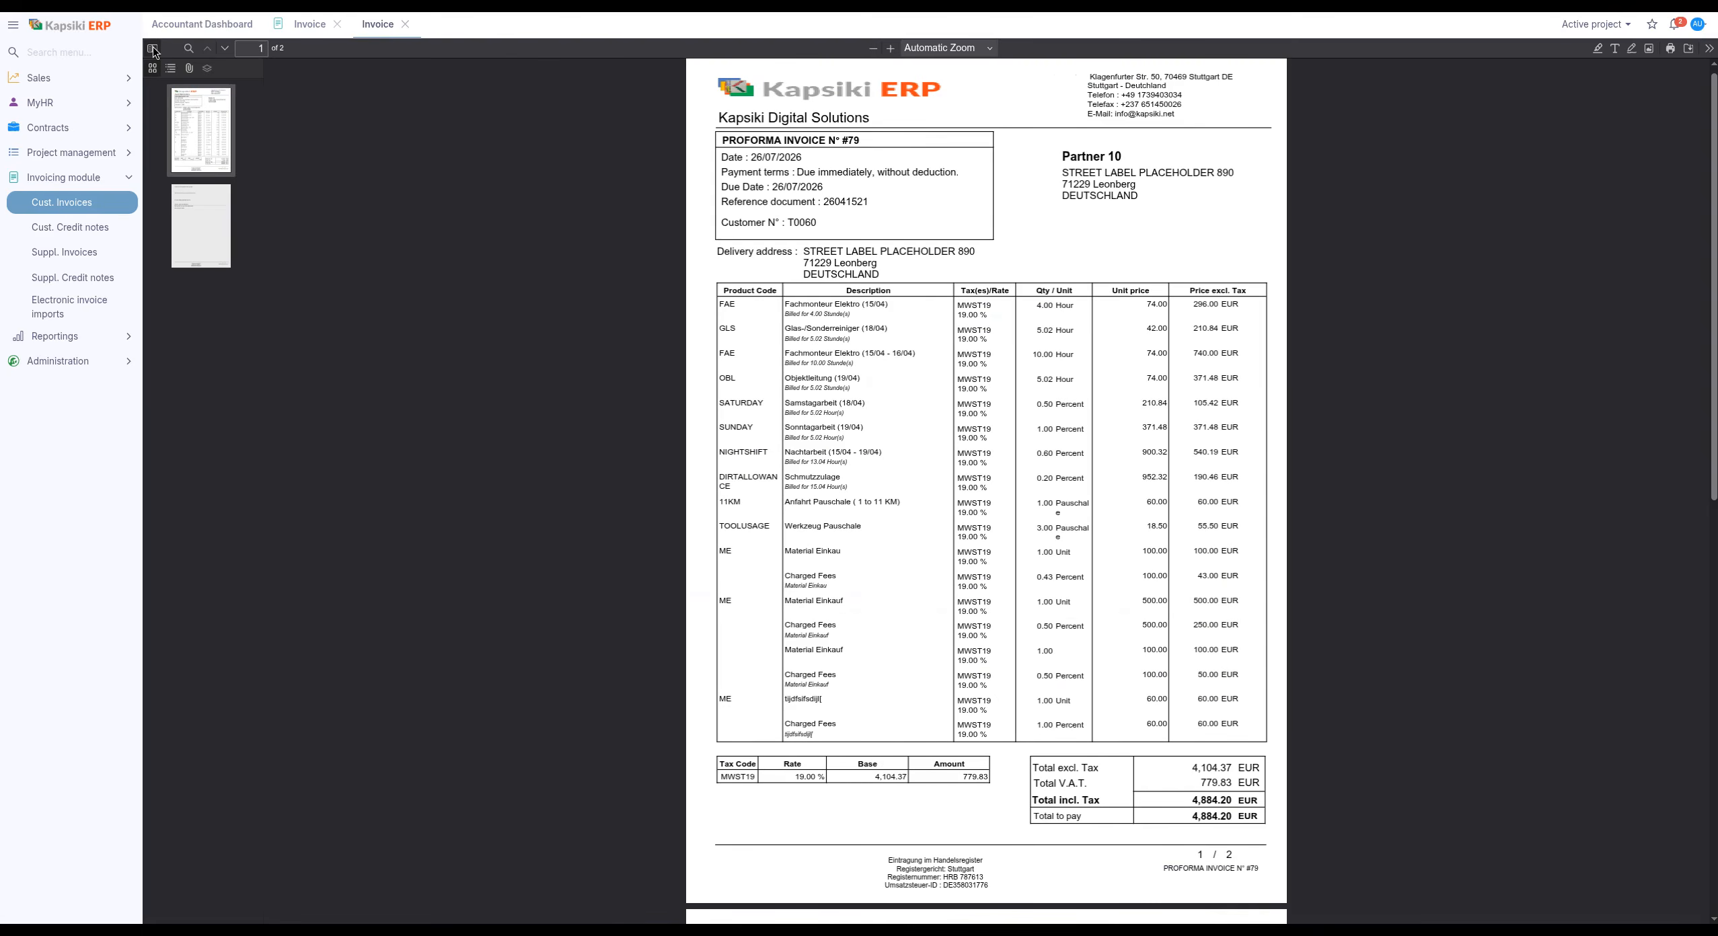
{"action": "left_click", "coordinate": [191, 68]}
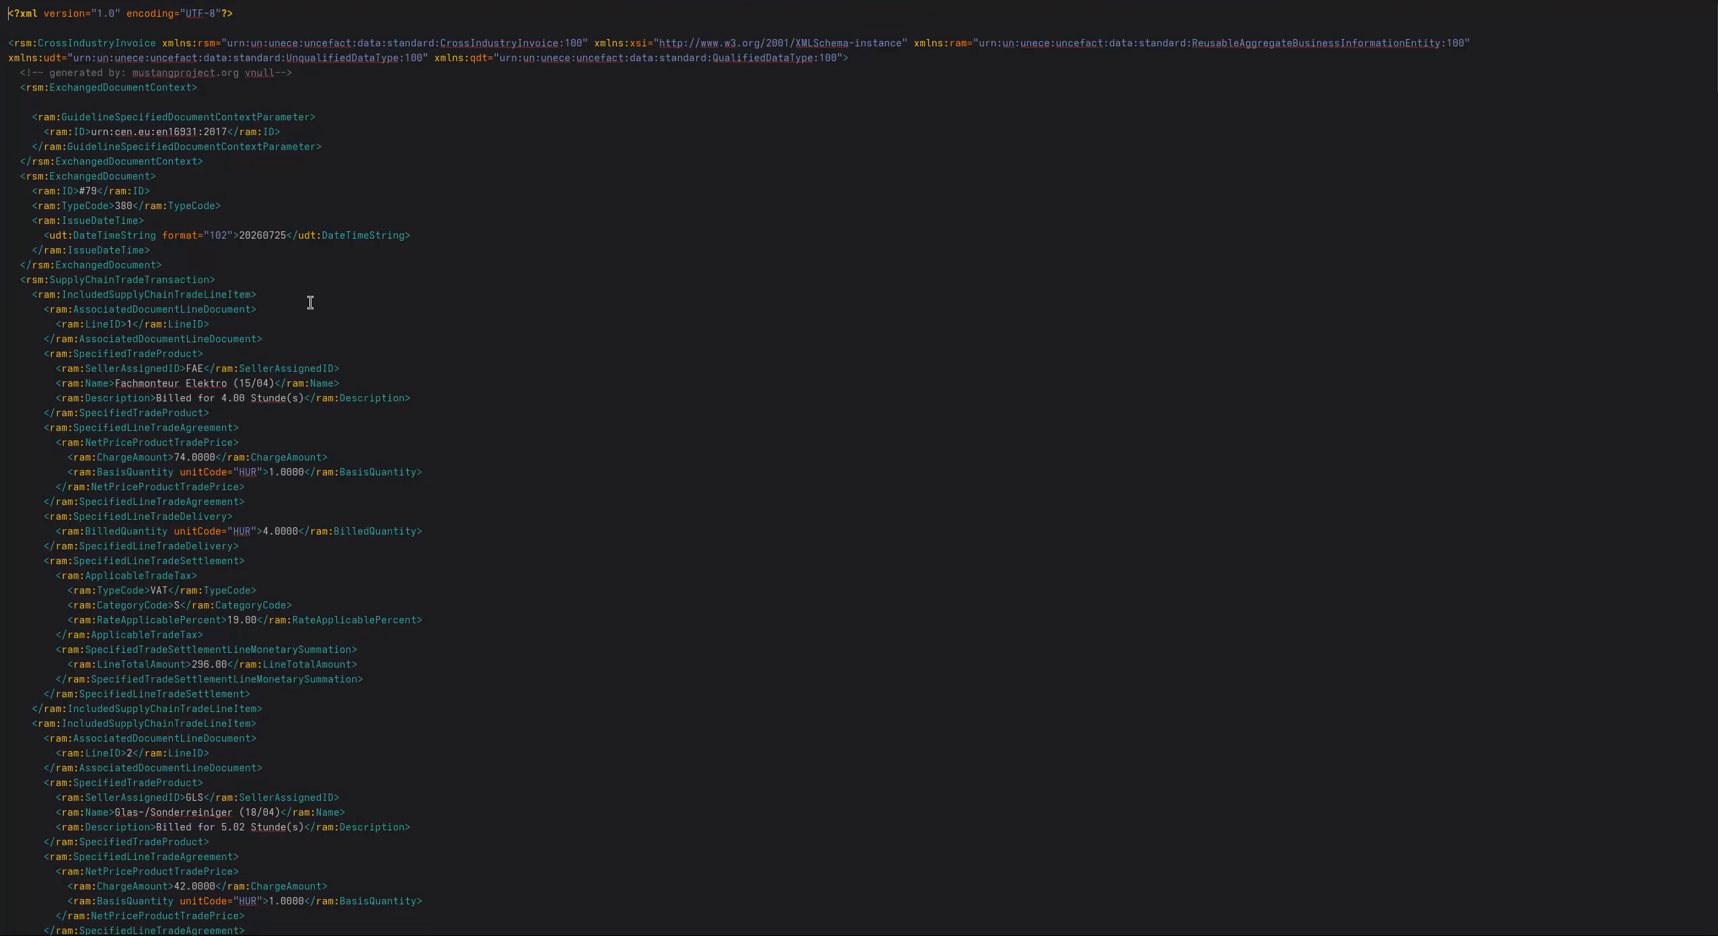
{"action": "left_click", "coordinate": [235, 152]}
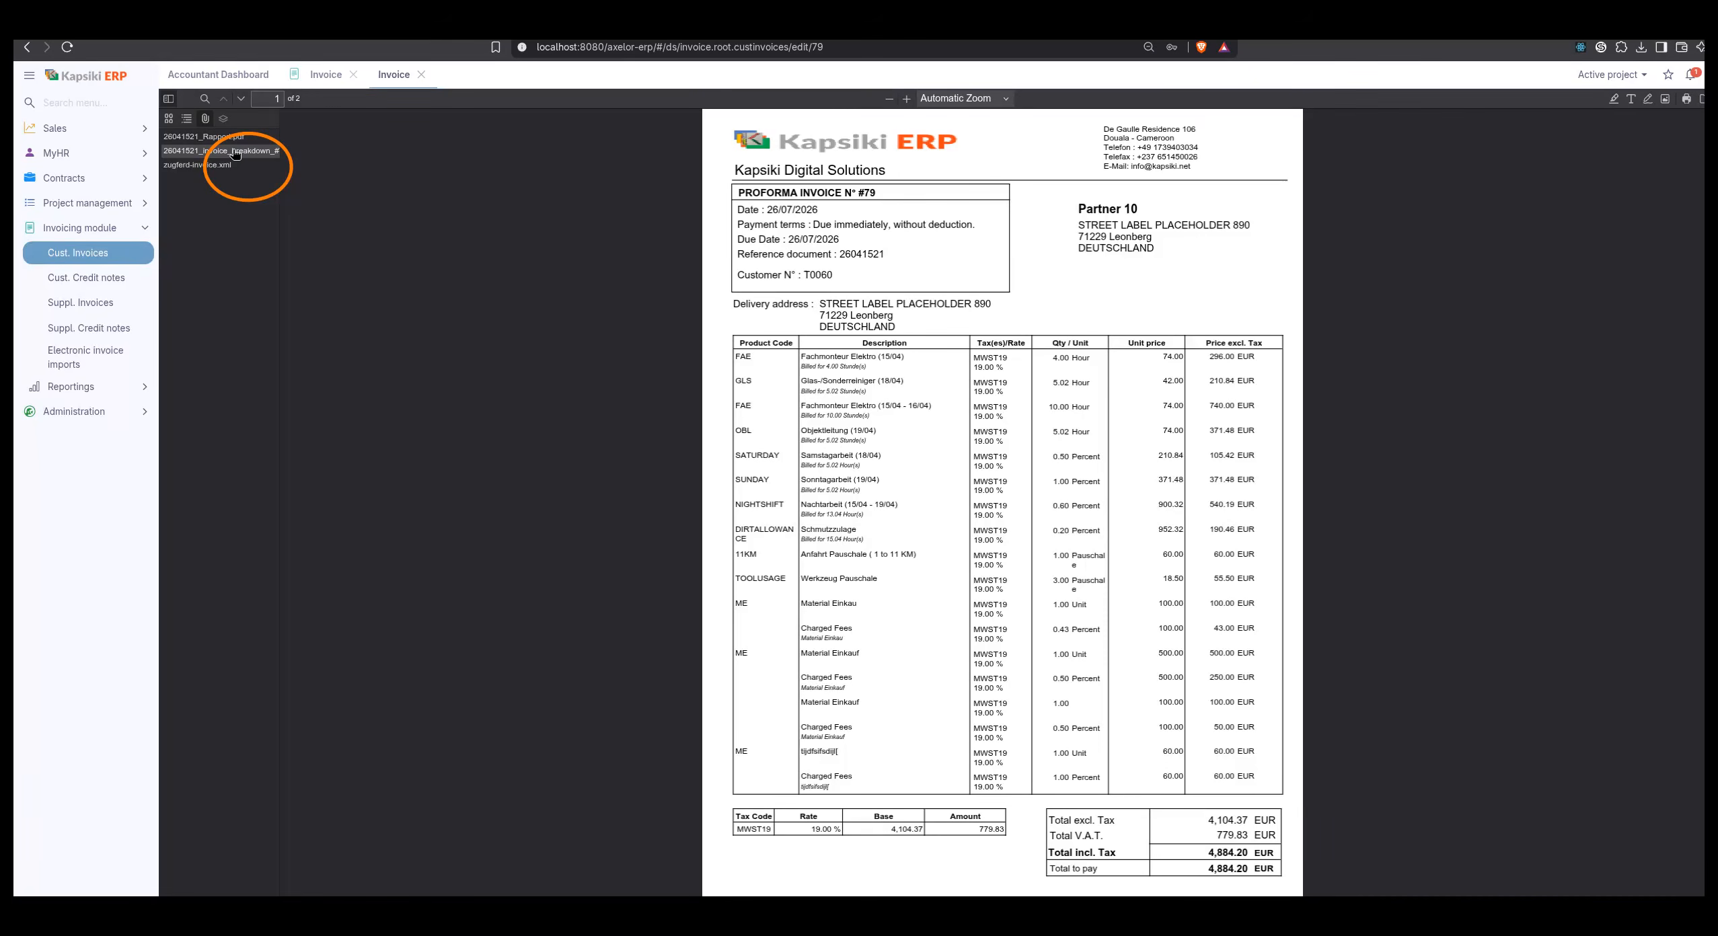